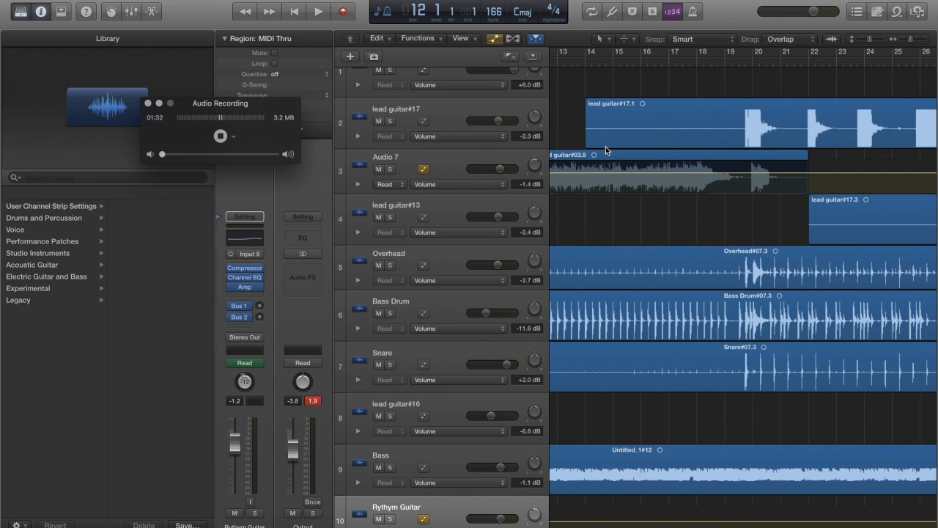
Look over the arrangement's regions along the timeline, from the opening bars to the project's end and back
scroll(705, 244, left, 10)
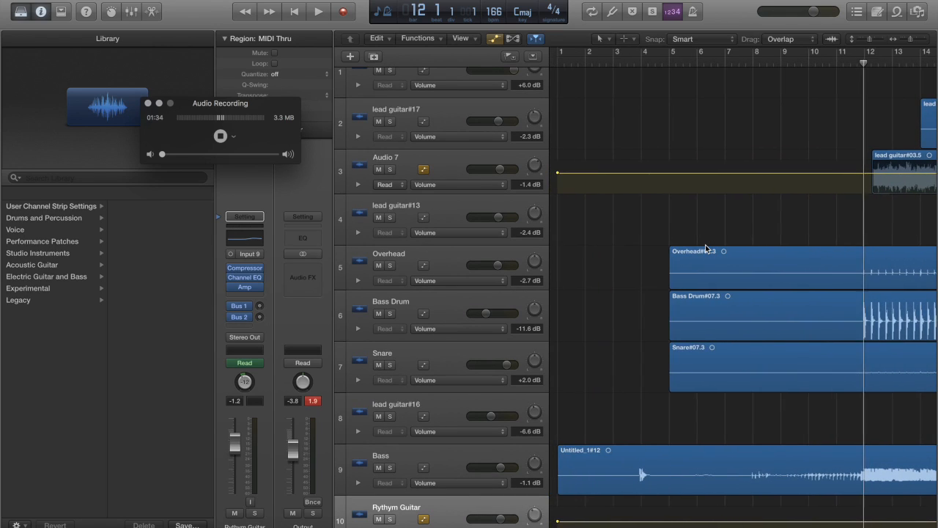
scroll(705, 244, right, 15)
scroll(705, 248, right, 20)
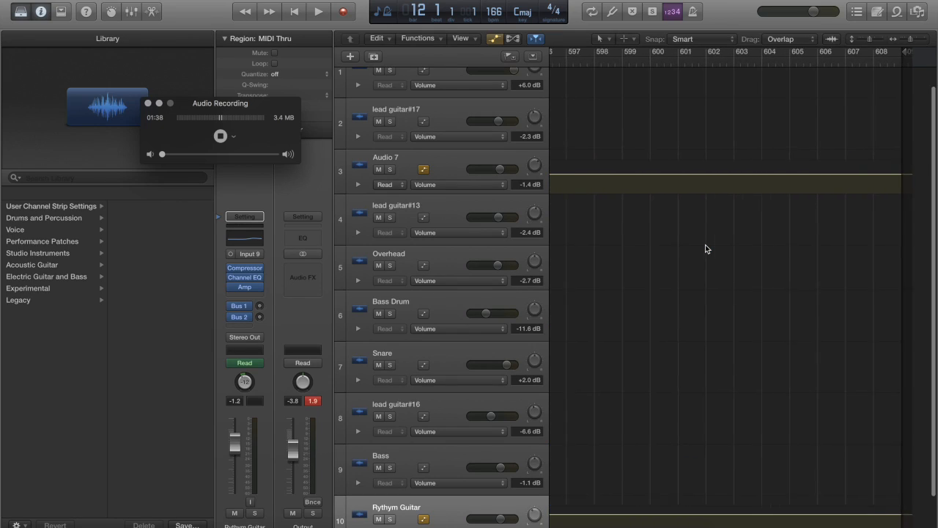
scroll(706, 246, left, 15)
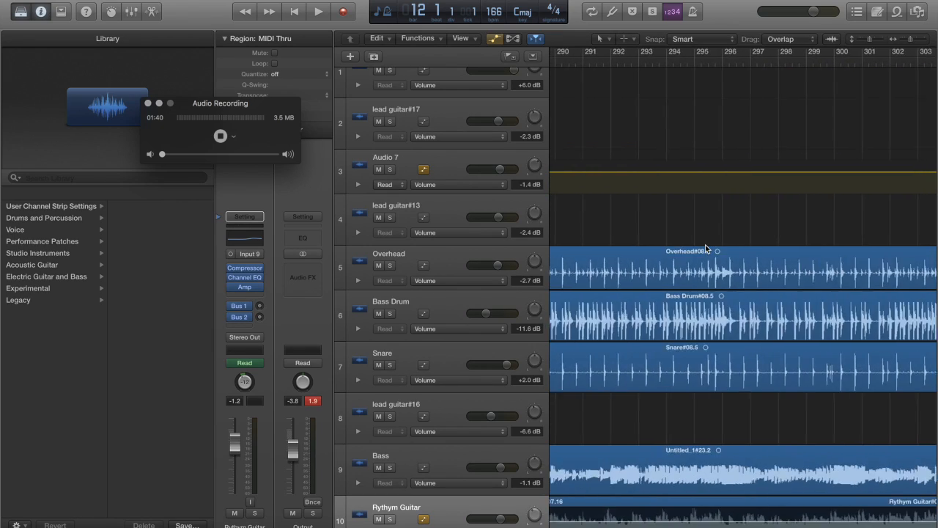
scroll(705, 247, left, 10)
scroll(705, 247, left, 6)
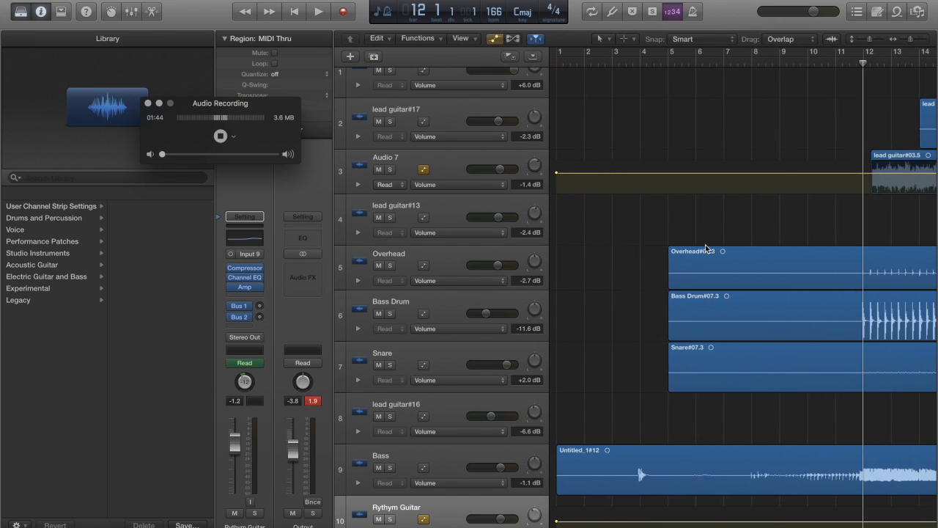
scroll(705, 249, up, 2)
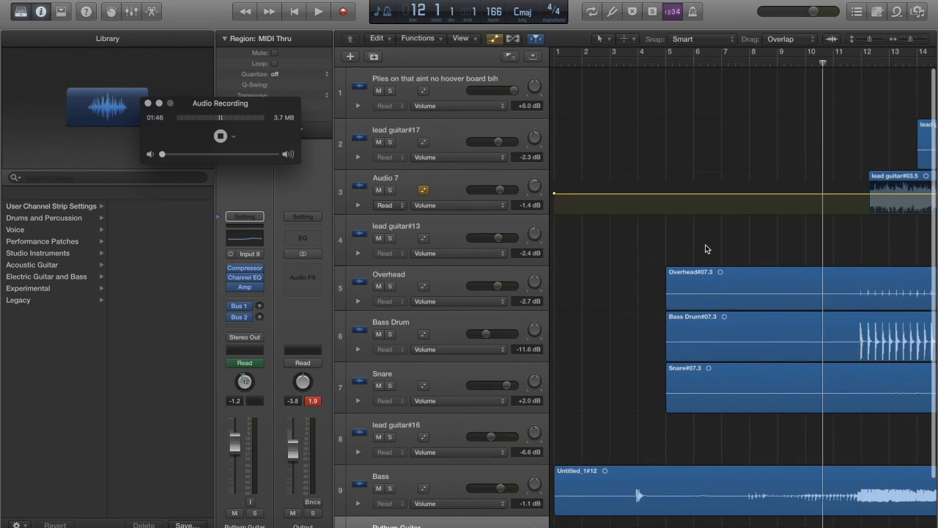
scroll(706, 247, right, 5)
scroll(706, 247, left, 5)
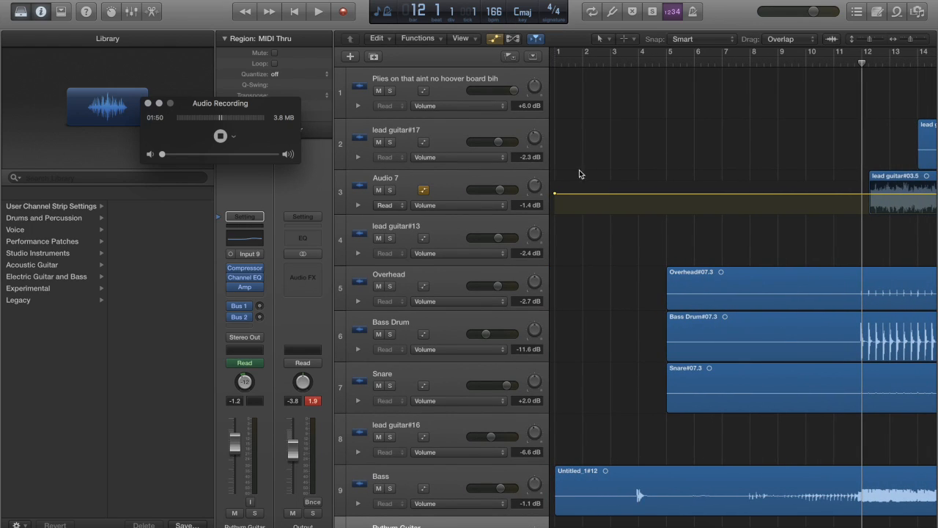
scroll(659, 155, right, 5)
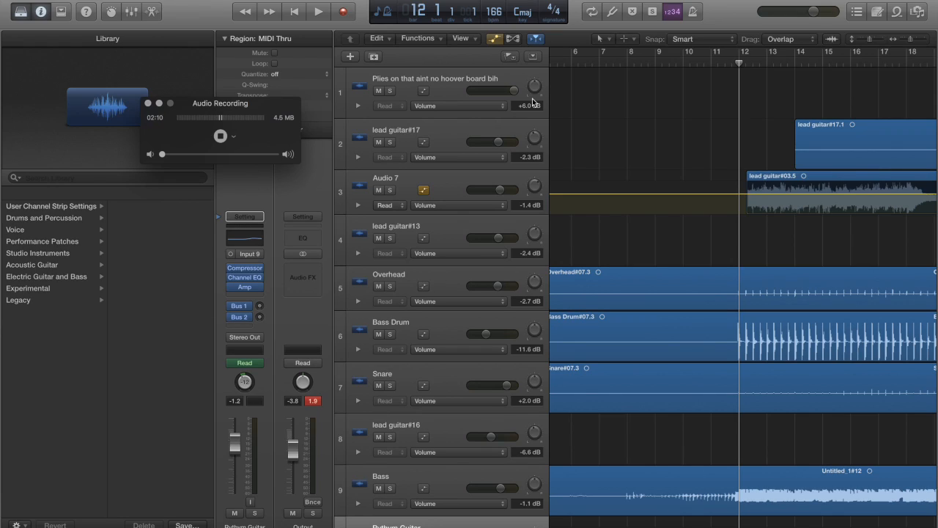
scroll(533, 103, left, 5)
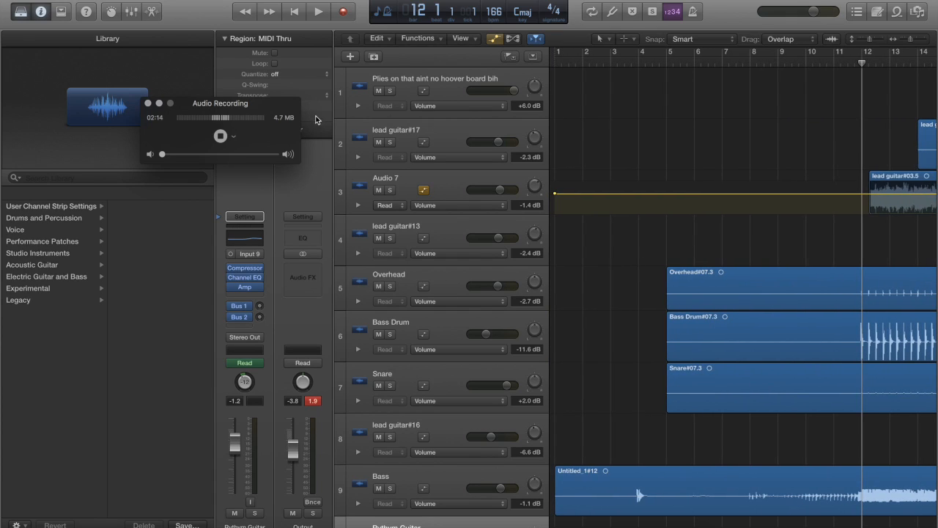
Review the track list from the first track down to Rythym Guitar
scroll(421, 124, down, 2)
scroll(424, 126, up, 2)
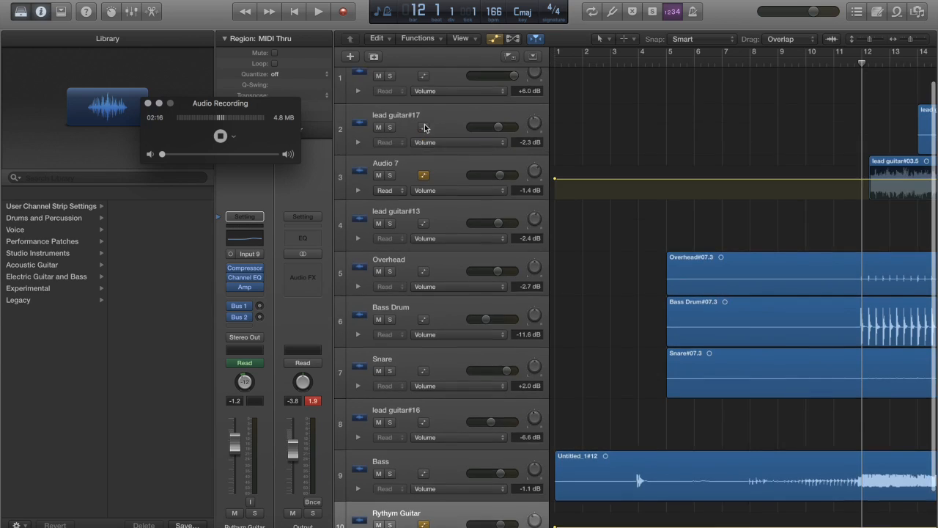
scroll(425, 183, down, 2)
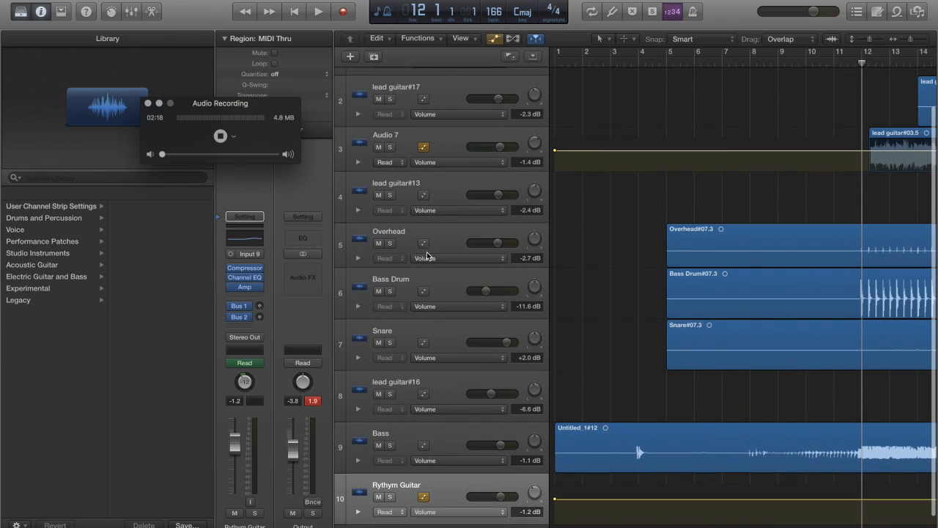
scroll(413, 328, up, 2)
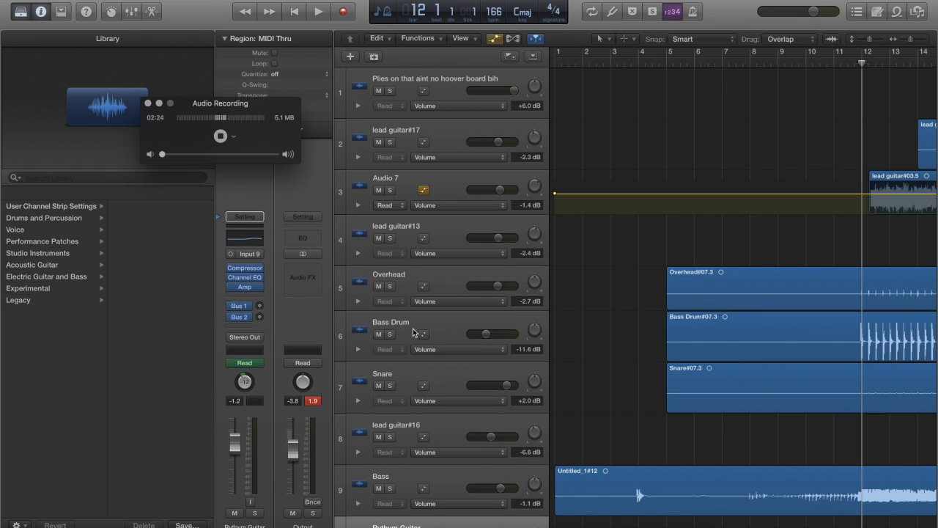
scroll(412, 332, down, 1)
scroll(412, 328, down, 2)
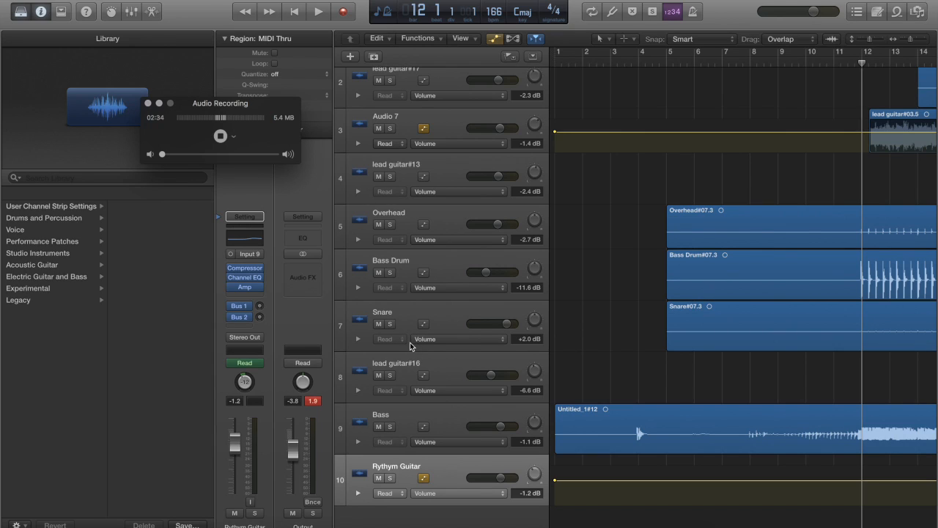
scroll(410, 343, up, 3)
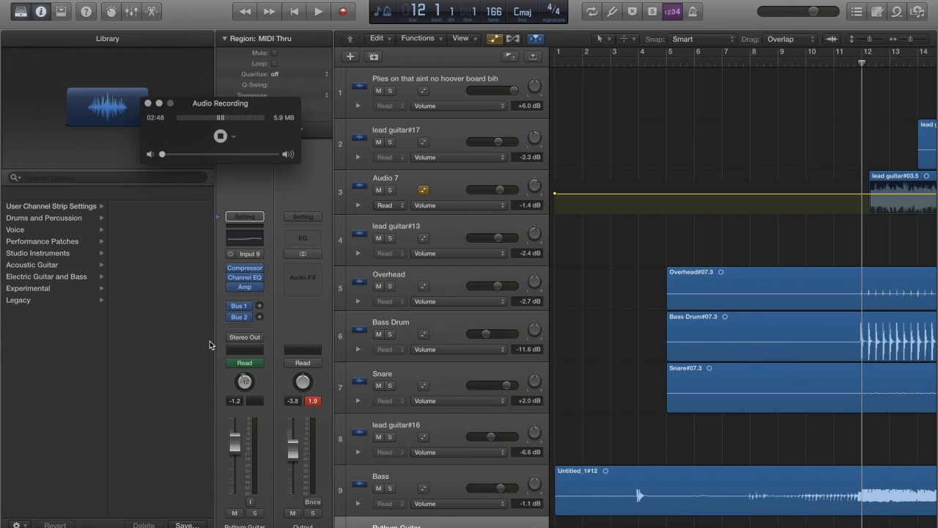
Select the Bass Drum, Overhead, lead guitar#13 and lead guitar#17 tracks in turn to view their channel strips
click(441, 315)
click(418, 279)
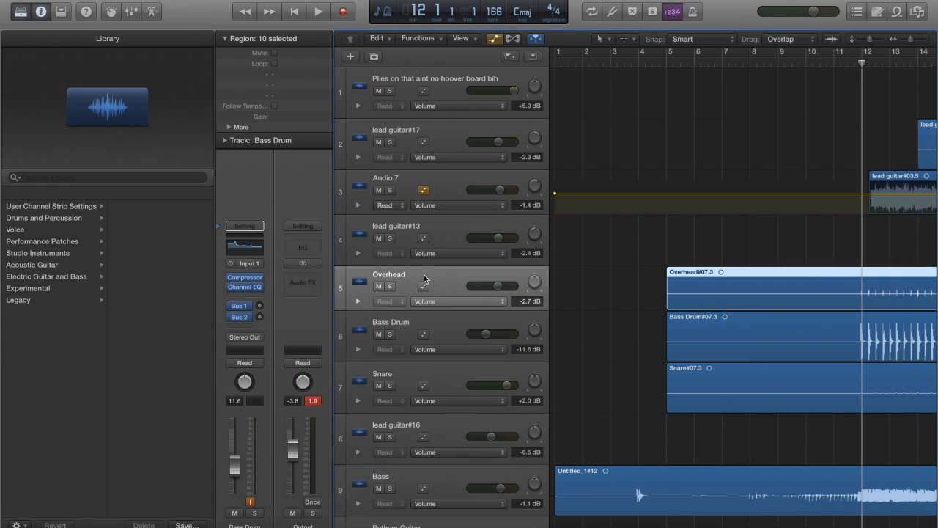
click(425, 224)
click(400, 323)
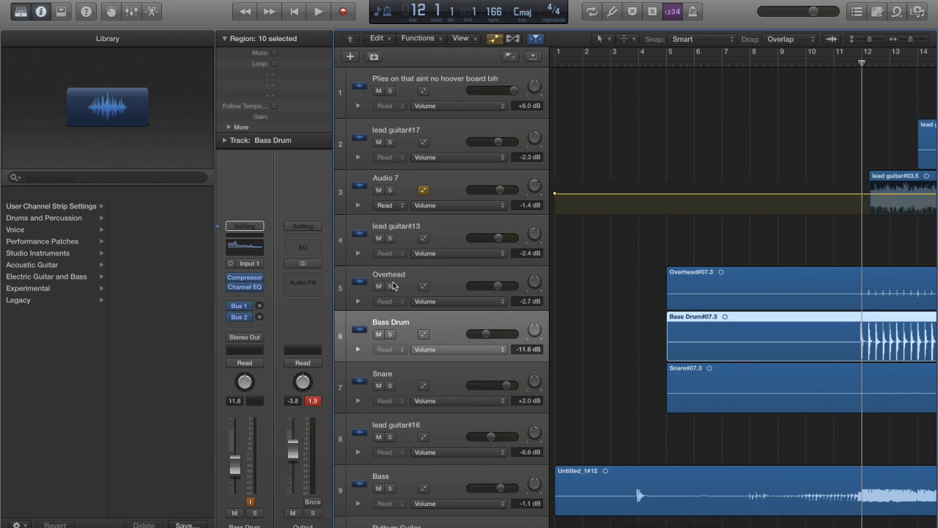
click(395, 287)
click(402, 315)
click(417, 226)
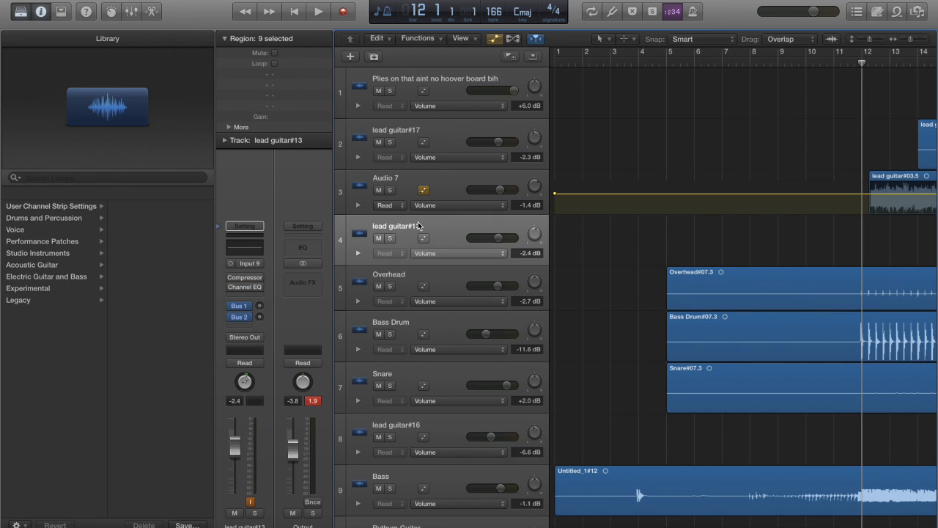
click(414, 135)
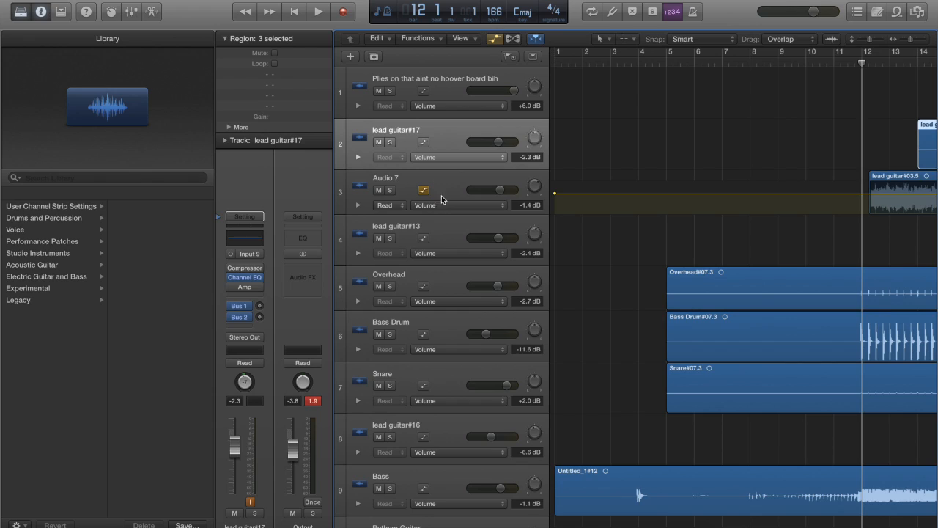
Examine the drum, bass and guitar regions across the song, ending around the bar 12 entrance
scroll(445, 210, down, 1)
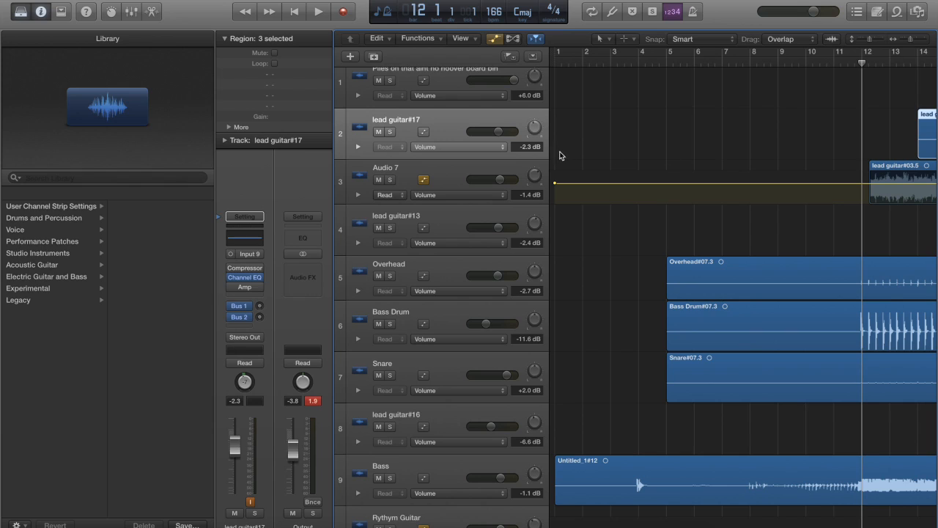
scroll(644, 387, down, 5)
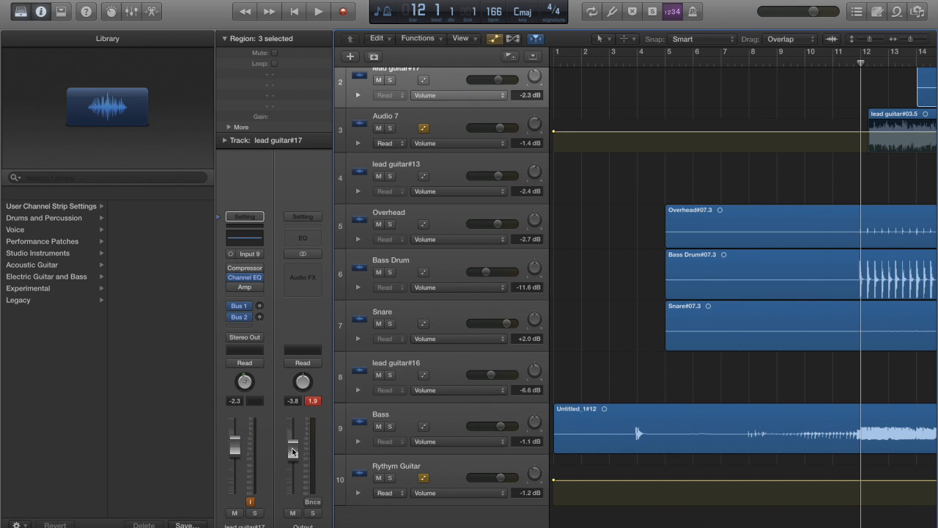
scroll(505, 346, down, 2)
scroll(505, 346, up, 8)
scroll(505, 346, down, 8)
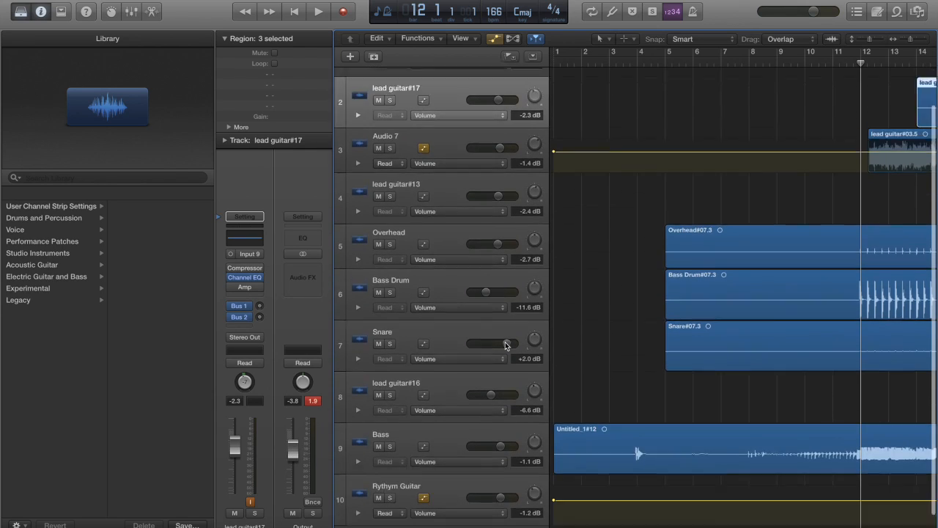
scroll(705, 397, right, 20)
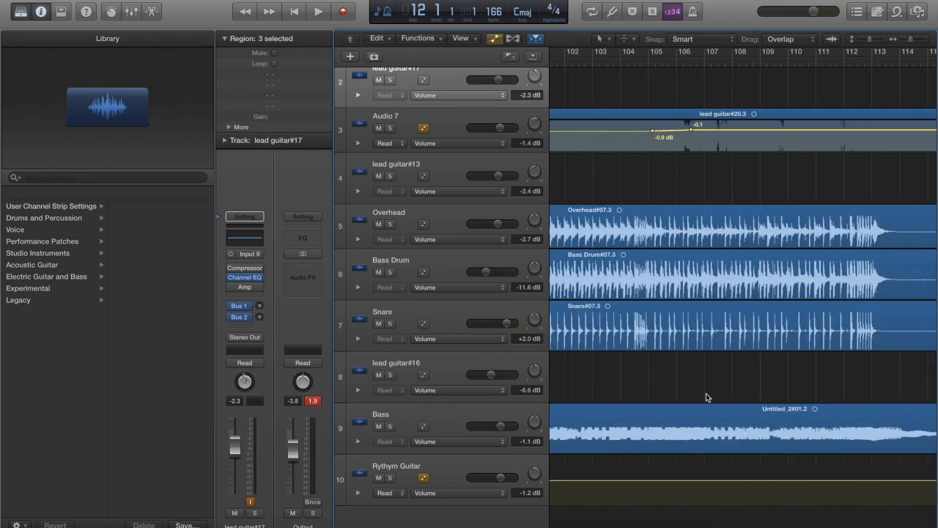
scroll(706, 397, left, 20)
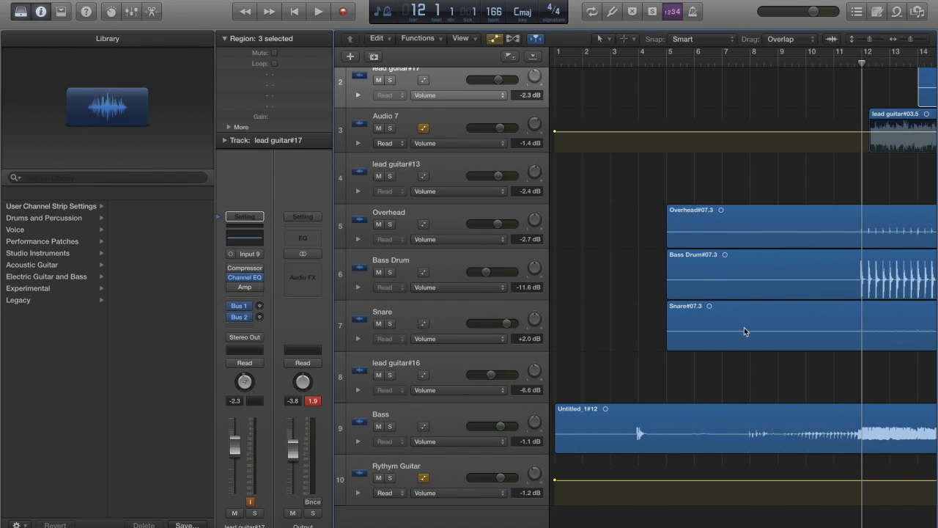
scroll(764, 297, right, 10)
scroll(763, 297, left, 10)
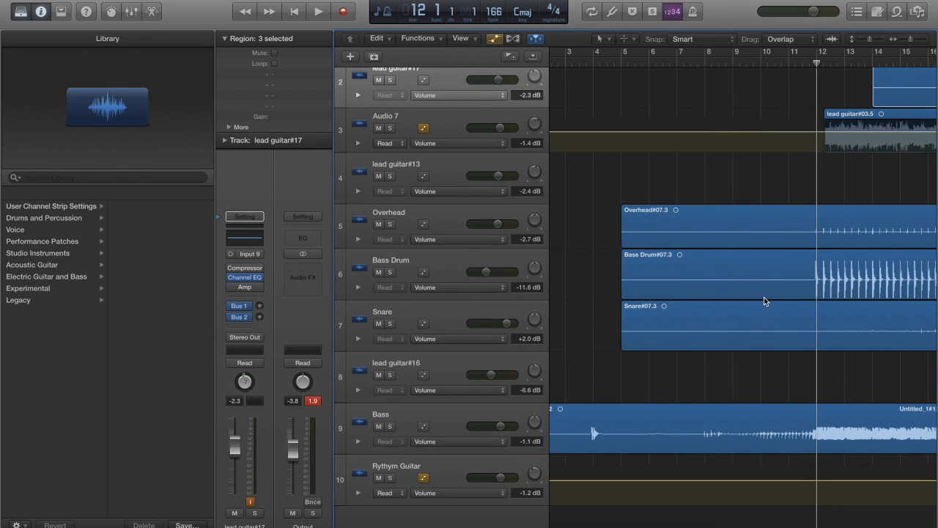
scroll(763, 297, right, 9)
scroll(764, 297, up, 2)
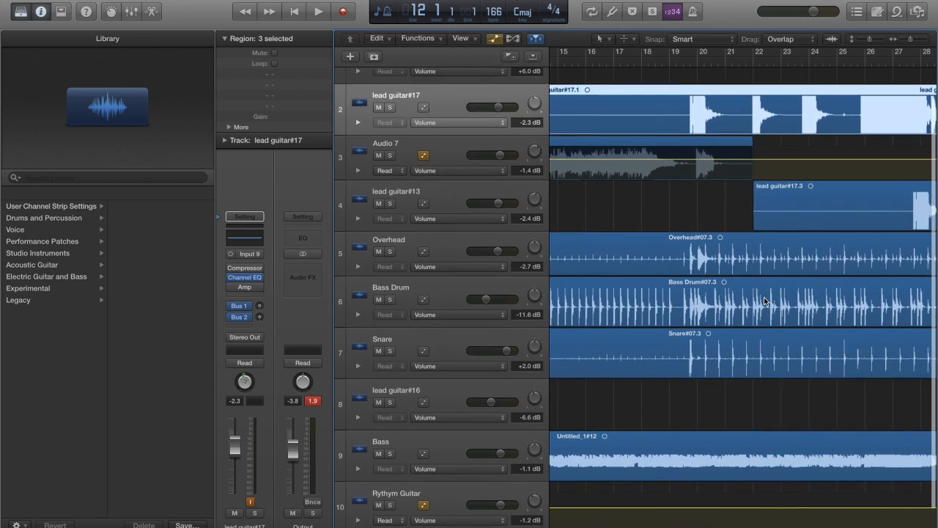
scroll(764, 297, left, 6)
scroll(763, 296, left, 2)
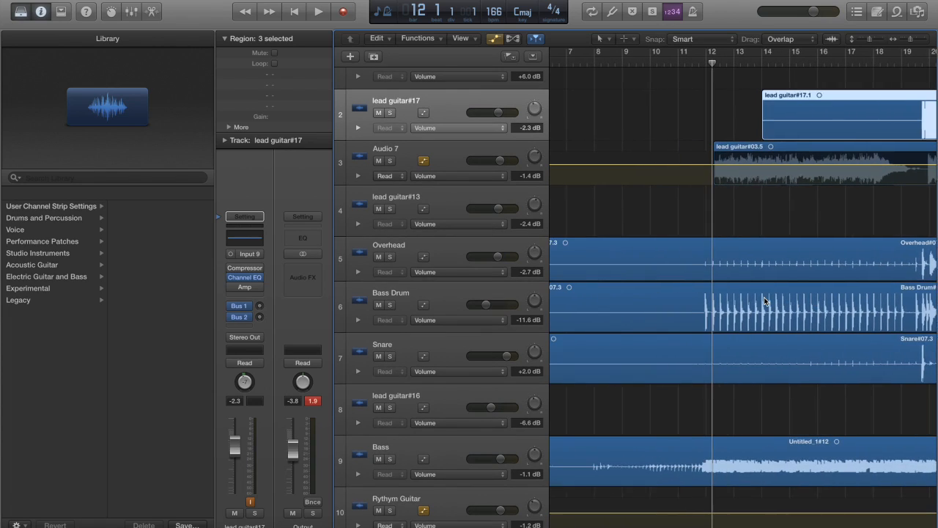
Solo the Bass Drum track and play it back from bar 12 for a few bars
click(471, 289)
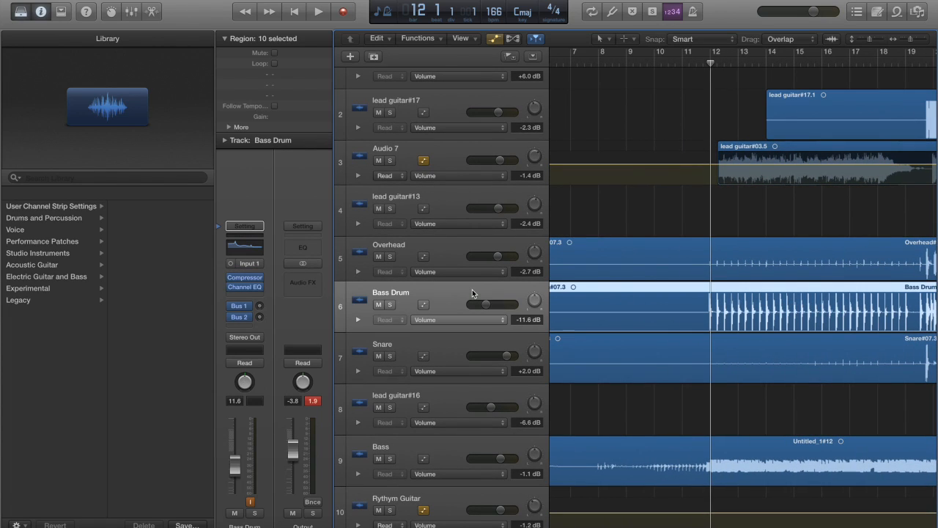
click(389, 304)
key(space)
key(XF86AudioRaiseVolume)
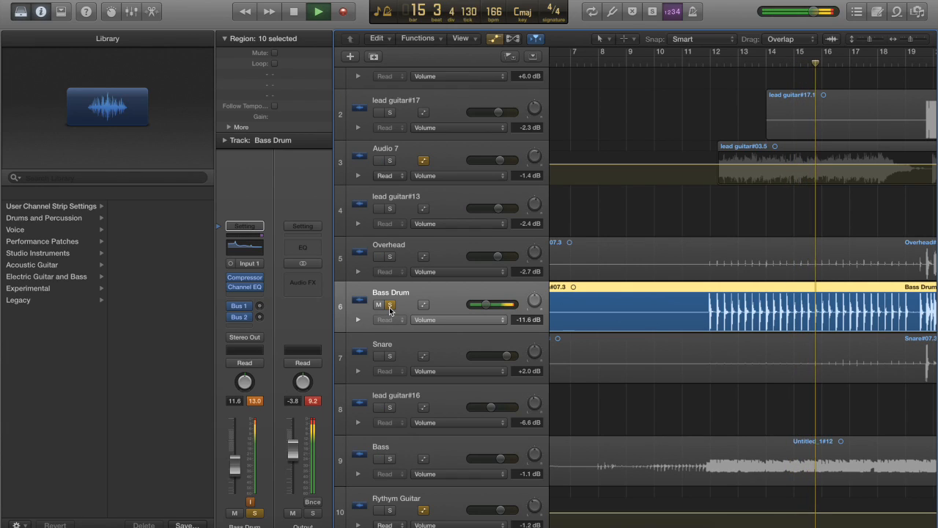
key(space)
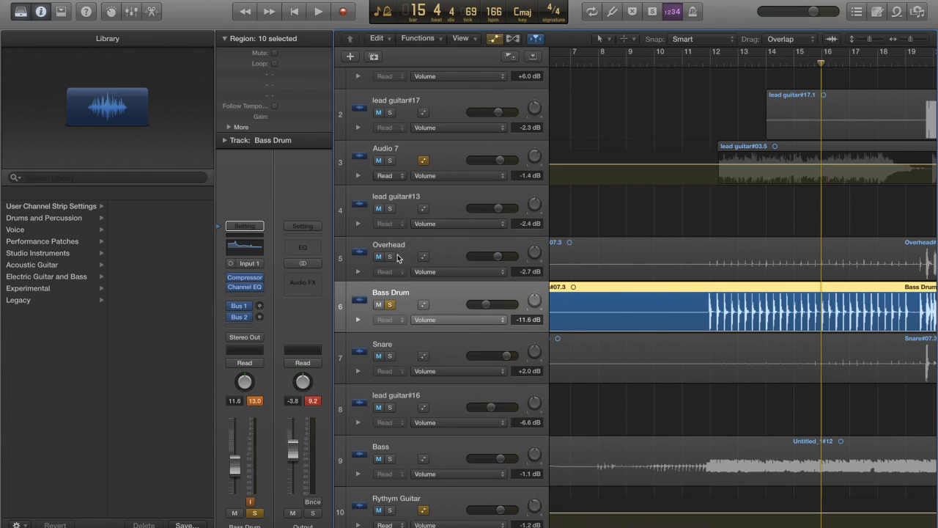
Solo the Snare and Overhead tracks as well and play back the three drum tracks together
click(390, 355)
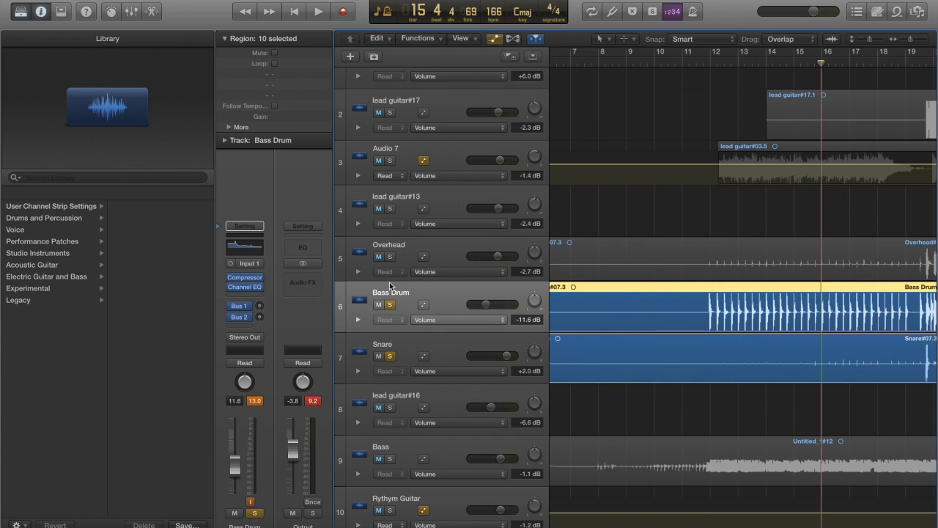
click(390, 257)
key(space)
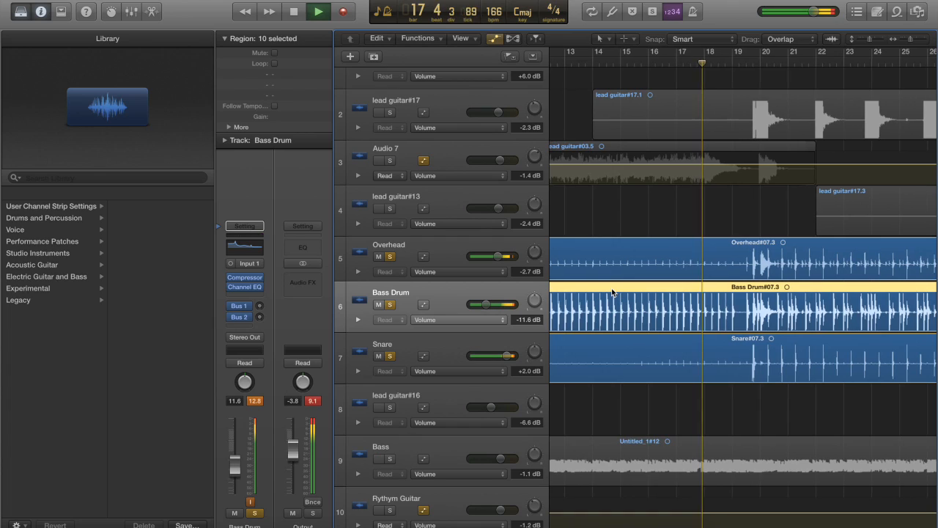
key(space)
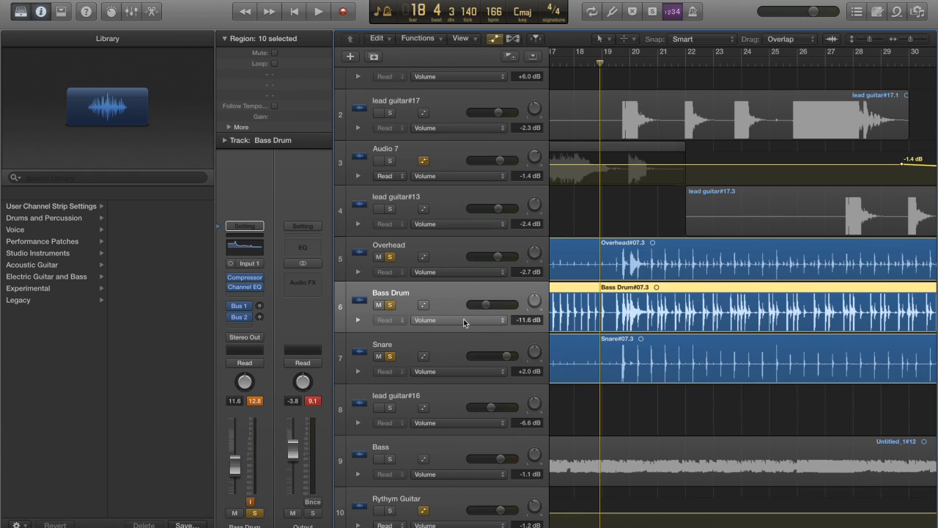
Open the Bass Drum's Channel EQ and raise its overall gain to +5.5 dB
mouse_move(250, 279)
click(247, 251)
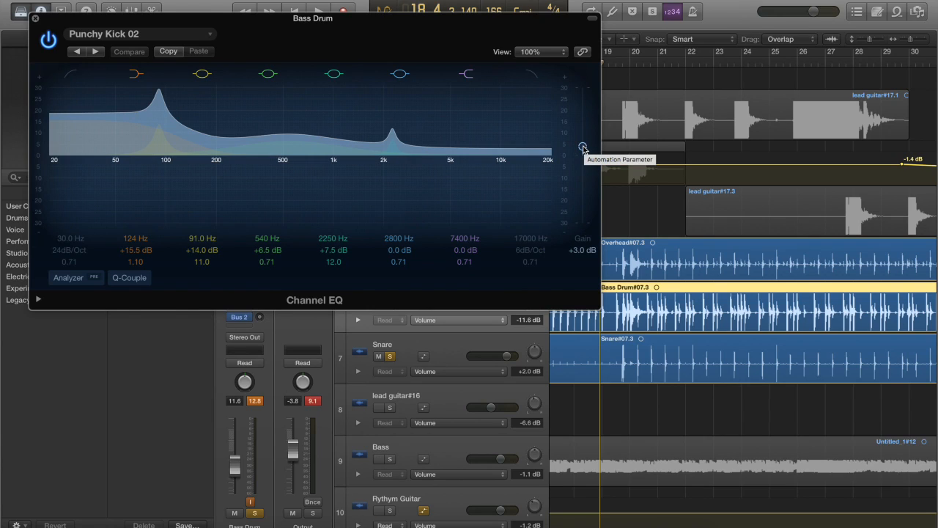
mouse_move(582, 147)
mouse_down()
mouse_move(583, 125)
mouse_move(586, 151)
mouse_move(585, 143)
mouse_up()
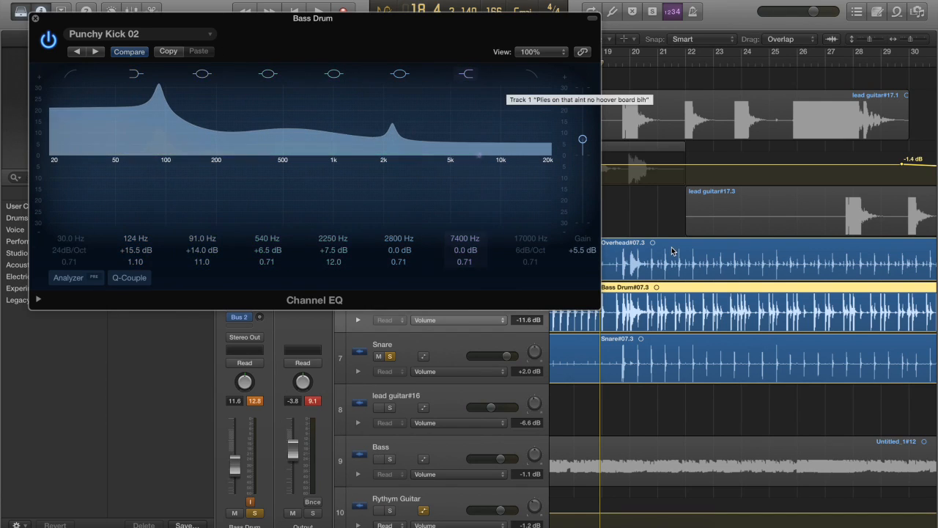
Play back the soloed drum tracks for a few bars from bar 18 with the Bass Drum's Channel EQ open
drag(583, 21, 580, 0)
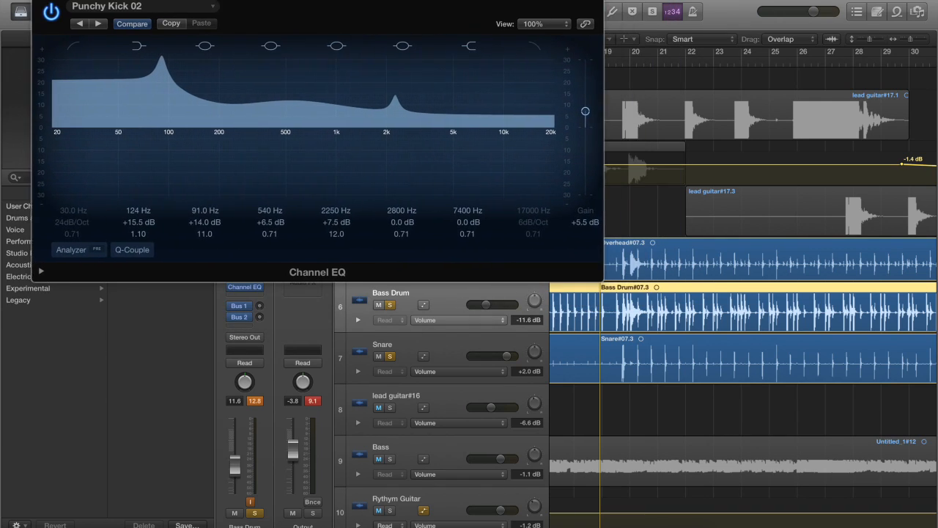
click(203, 7)
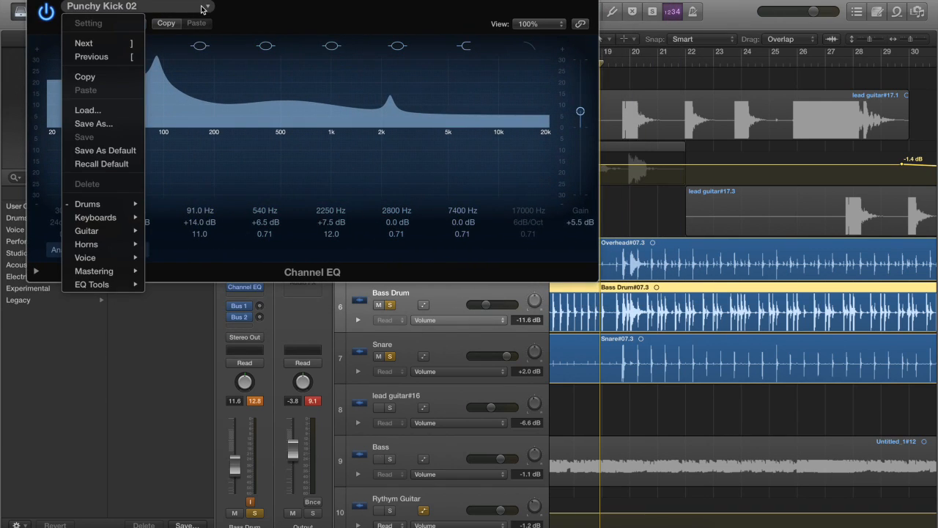
click(241, 11)
drag(183, 0, 256, 38)
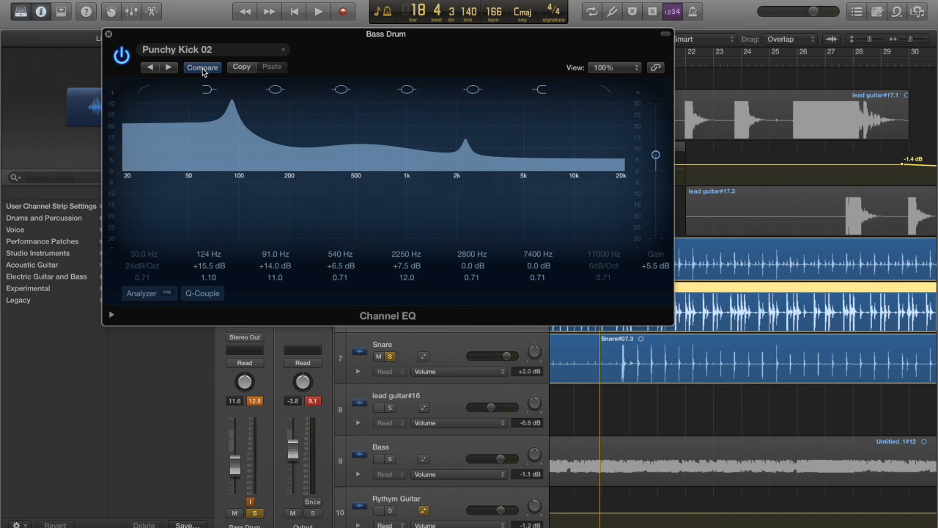
key(space)
drag(375, 35, 222, 41)
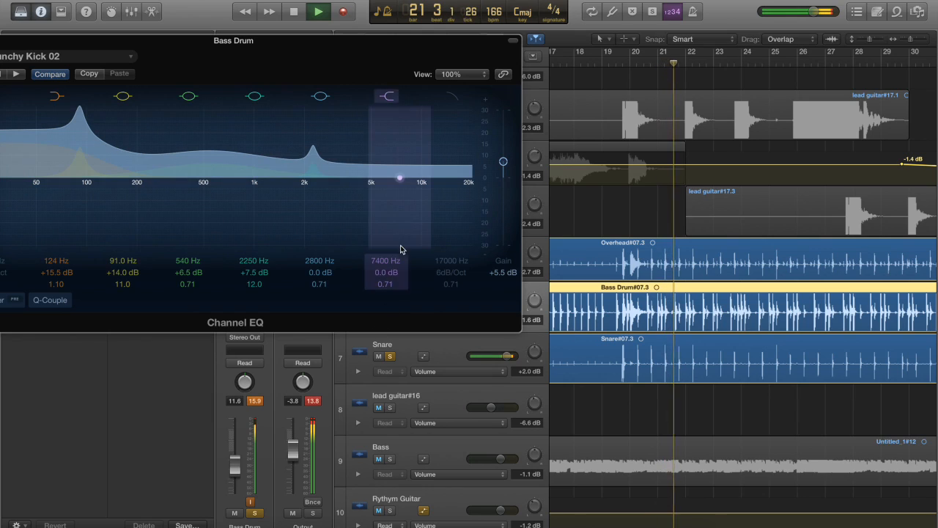
drag(287, 66, 415, 57)
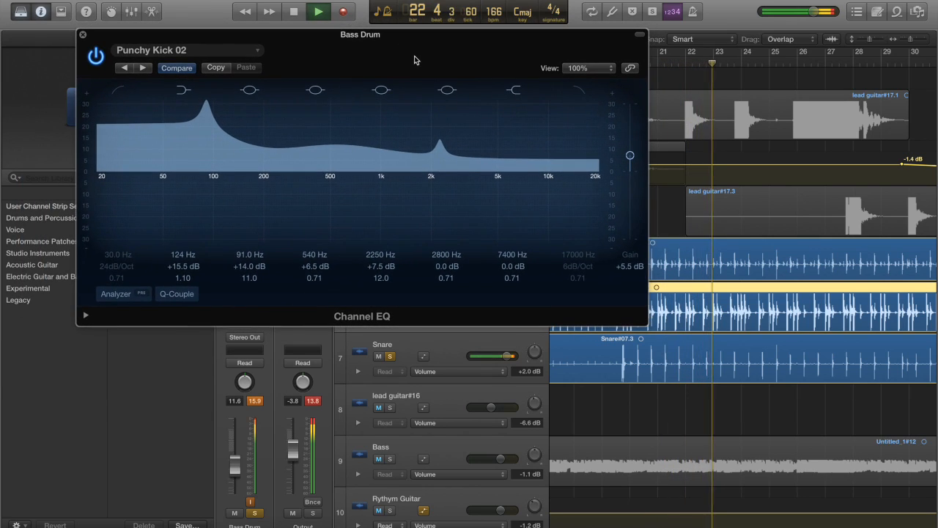
key(space)
Look through the Drums presets available for the Bass Drum's Channel EQ without choosing one
click(167, 50)
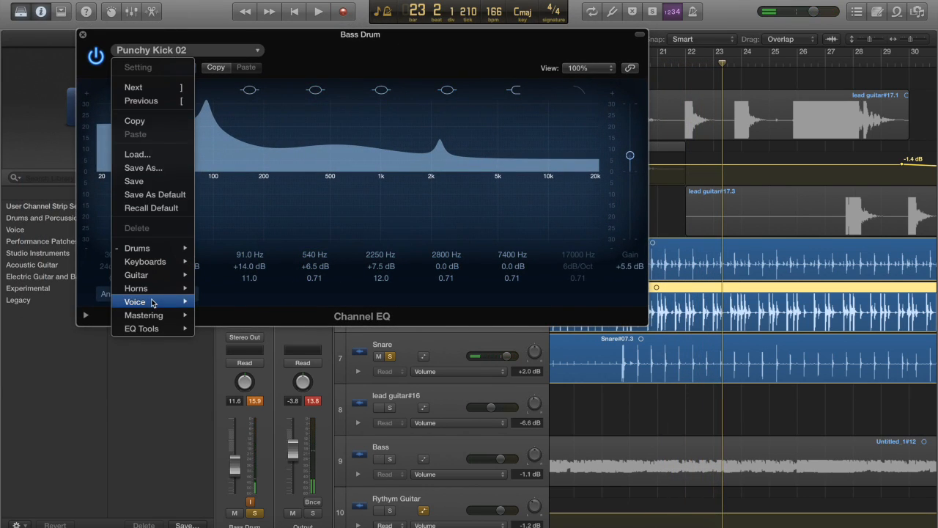
mouse_move(158, 245)
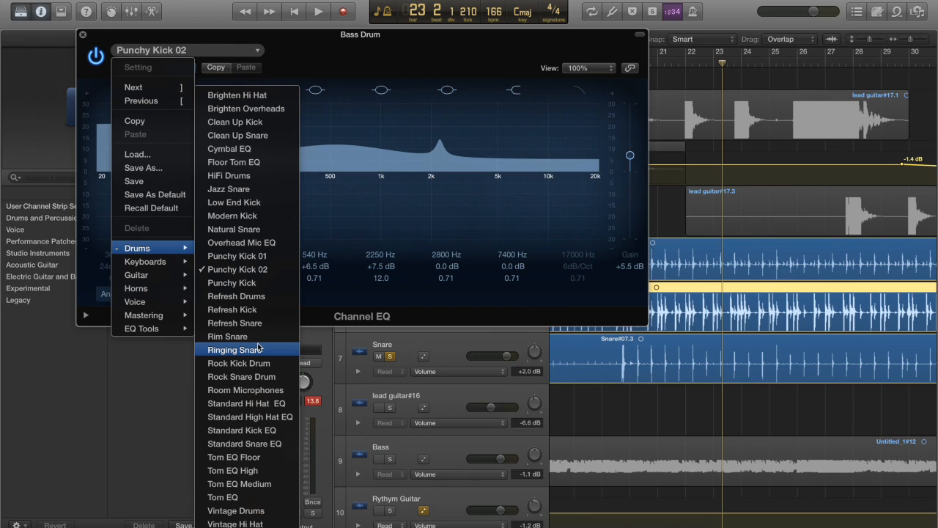
click(389, 247)
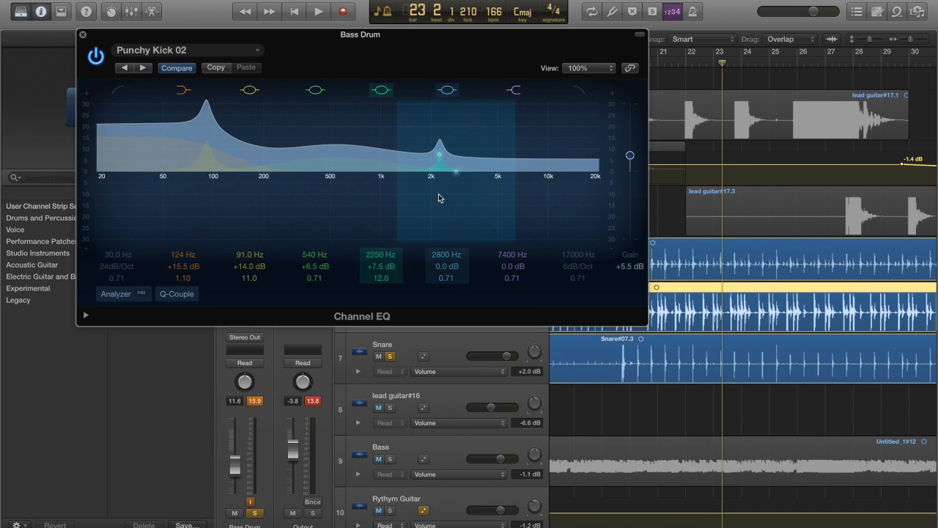
Set the EQ bands to 128 Hz −4.5 dB, 108 Hz −3.0 dB, 2200 Hz +21.5 dB and 4050 Hz +6.0 dB, and play it back
drag(203, 149, 213, 155)
drag(119, 114, 125, 171)
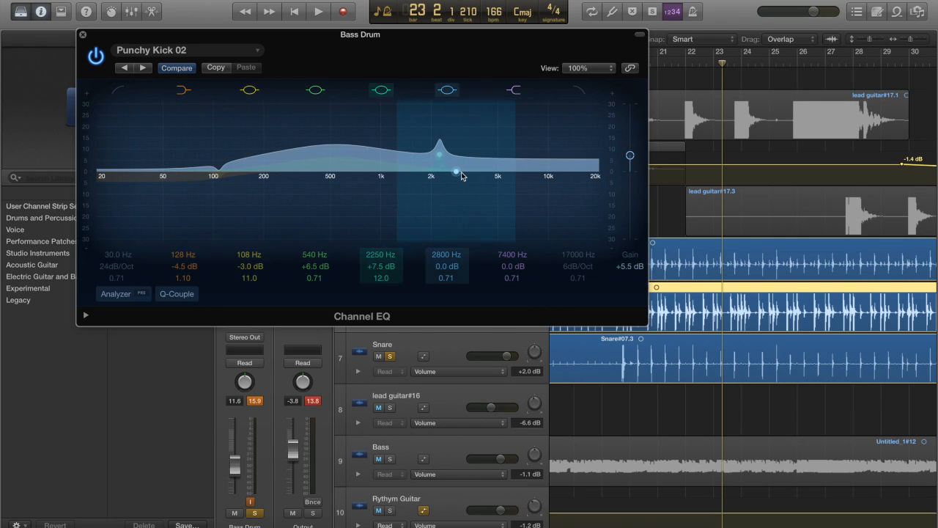
drag(417, 183, 436, 121)
drag(419, 163, 448, 144)
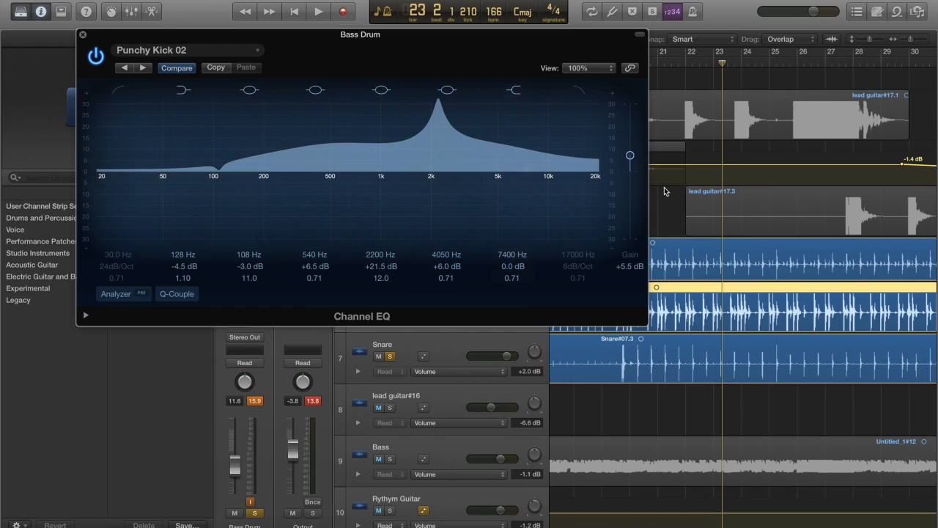
key(space)
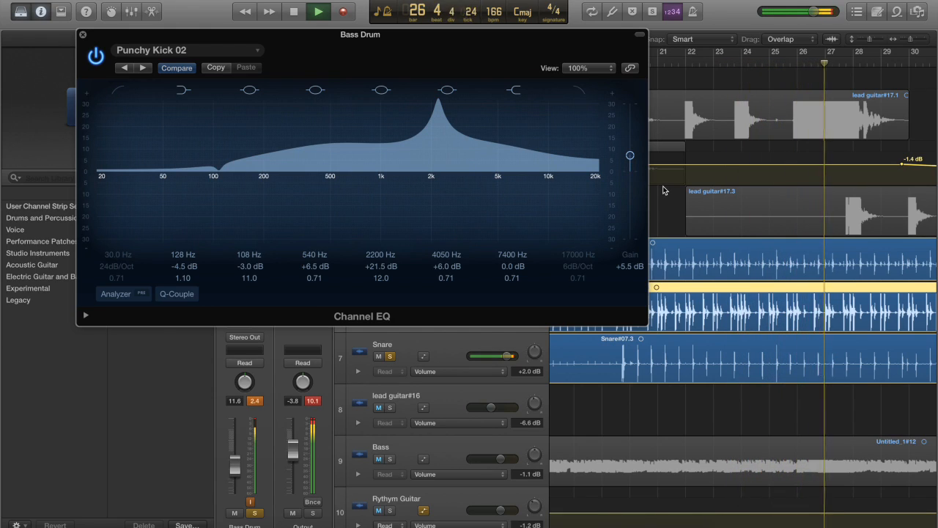
key(space)
Move the 108 Hz band to 62 Hz at +5.5 dB and close the Bass Drum's Channel EQ
drag(218, 171, 94, 189)
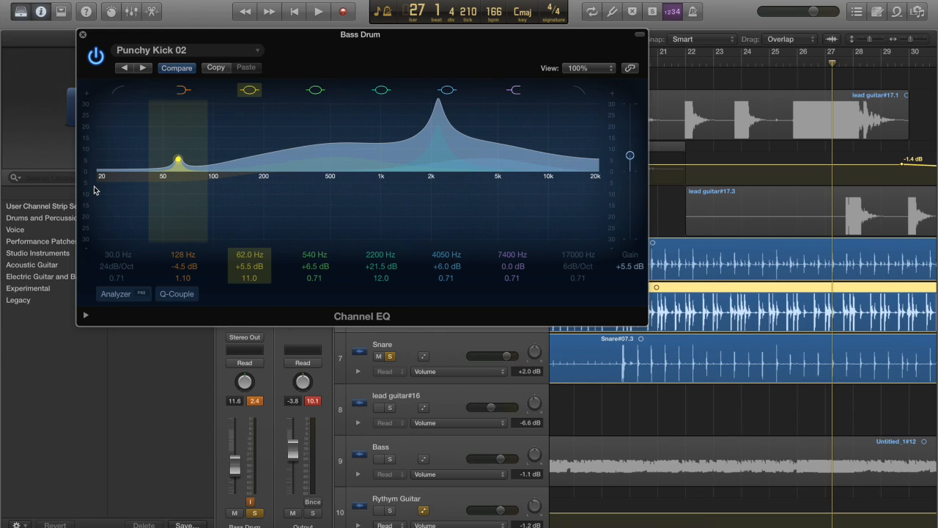
drag(351, 38, 572, 126)
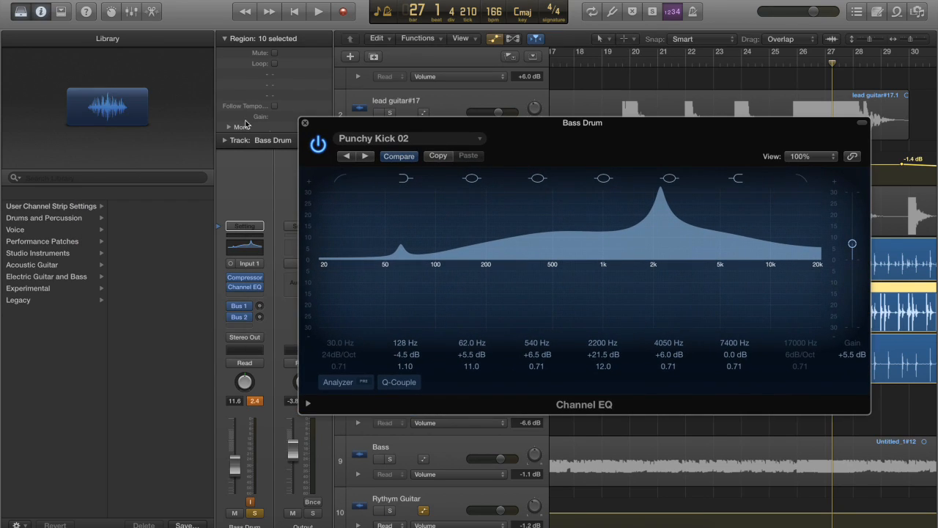
click(305, 124)
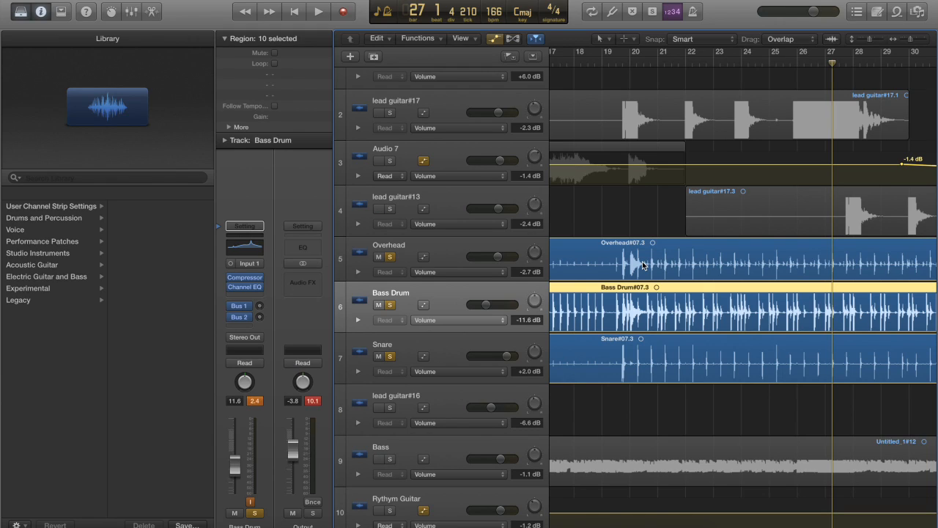
Step through the lead guitar#13, Audio 7 and lead guitar#17 tracks to view them individually
click(452, 194)
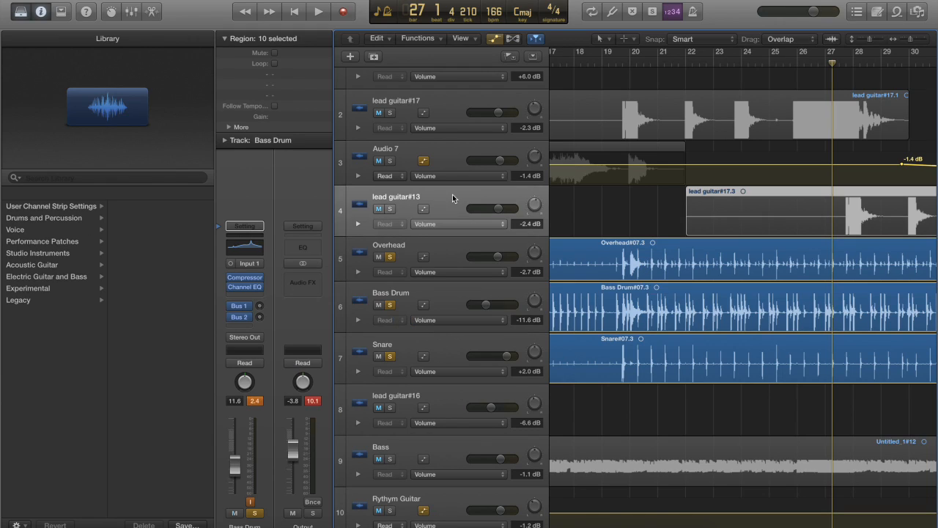
click(448, 155)
click(469, 75)
click(454, 94)
click(455, 100)
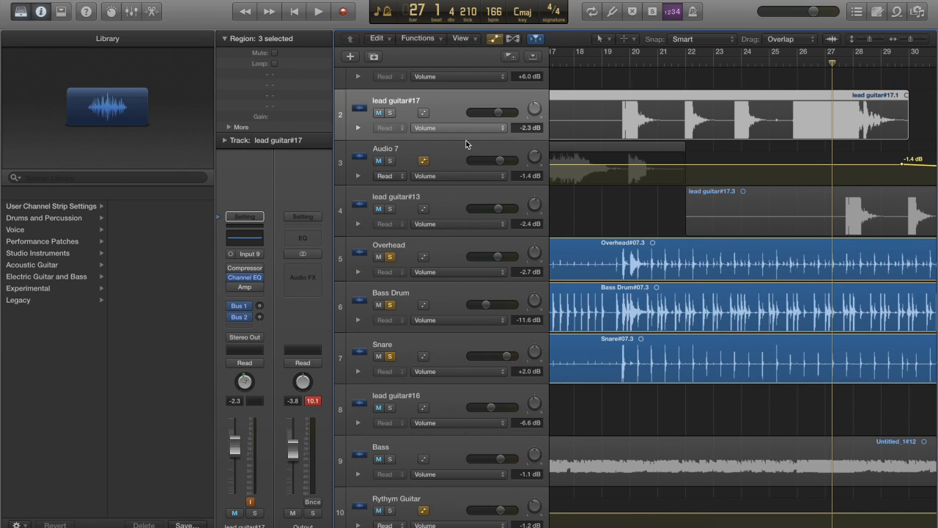
Turn off solo on the Snare, Bass Drum and Overhead tracks
scroll(696, 381, down, 2)
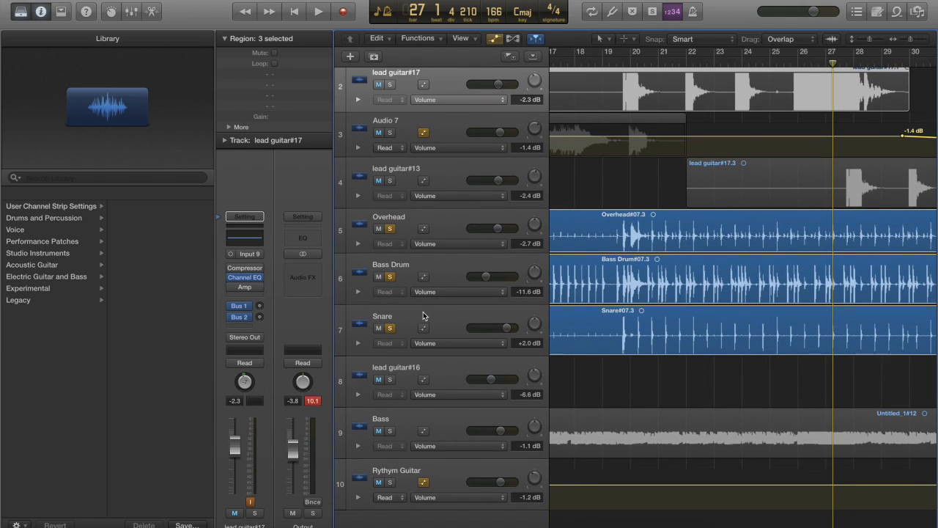
click(391, 328)
click(390, 278)
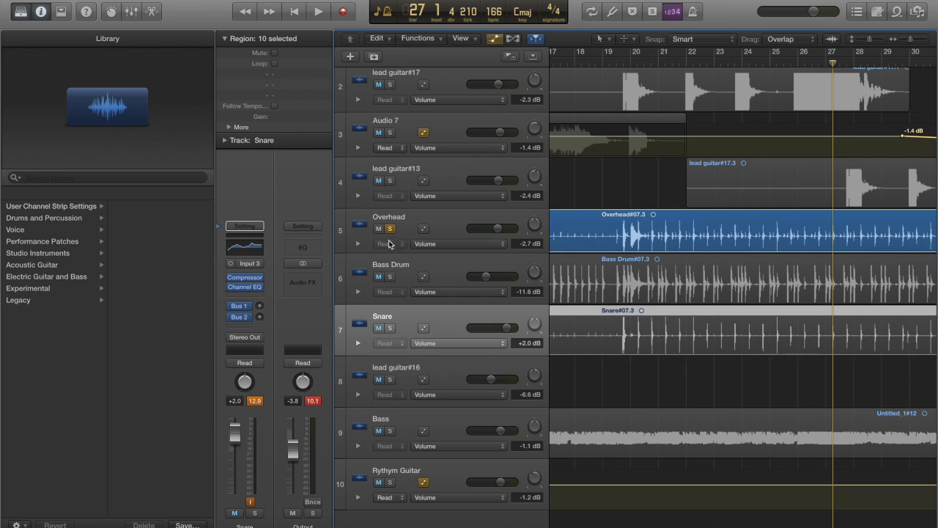
click(389, 230)
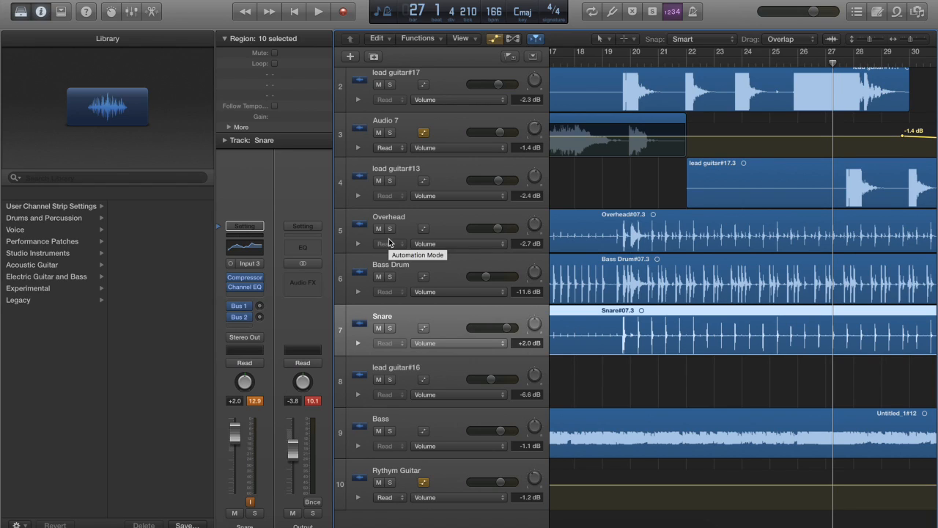
Examine the guitar regions and the Audio 7 volume automation from about bar 17 to bar 42
scroll(700, 213, up, 1)
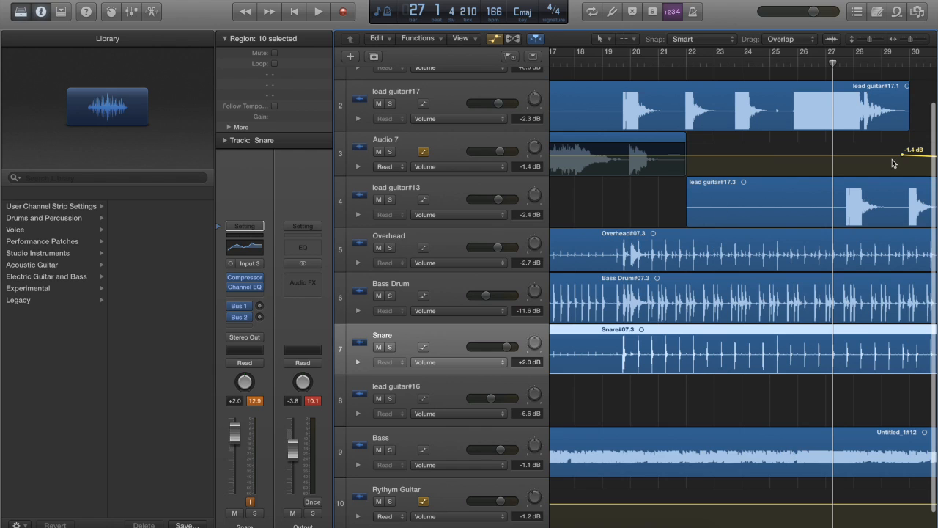
scroll(735, 143, up, 1)
scroll(796, 167, right, 5)
scroll(796, 168, left, 5)
scroll(607, 195, right, 4)
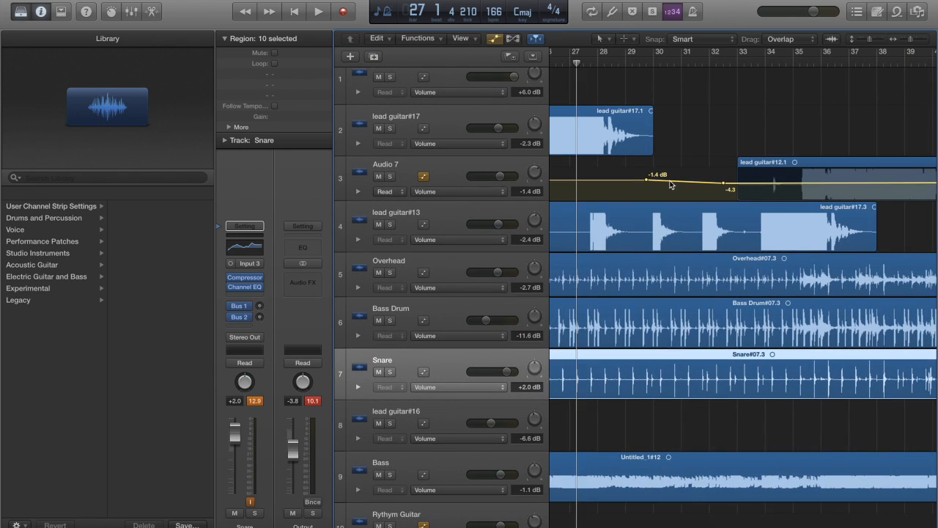
scroll(670, 185, left, 4)
scroll(734, 167, right, 6)
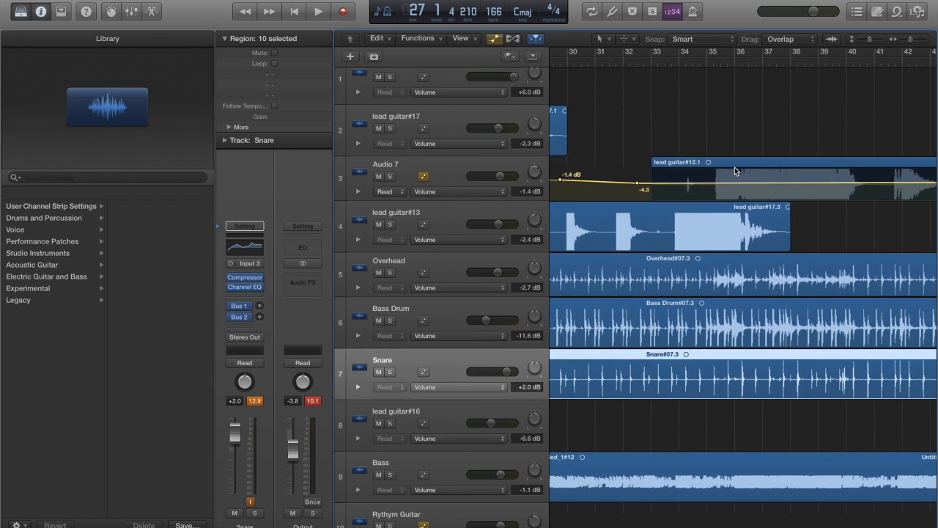
scroll(734, 167, left, 10)
Solo the lead guitar#17, lead guitar#13 and Audio 7 tracks and play them back from bar 12 to about bar 19
click(390, 128)
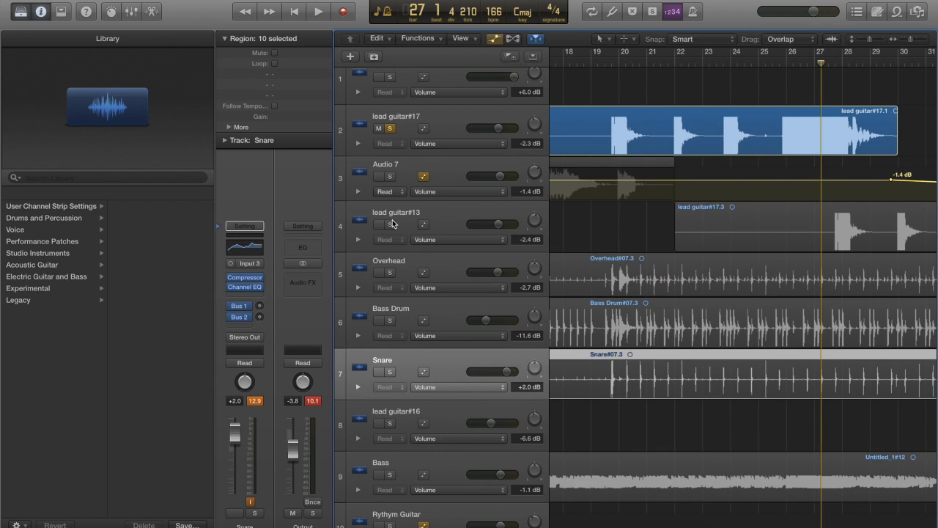
click(390, 224)
click(391, 176)
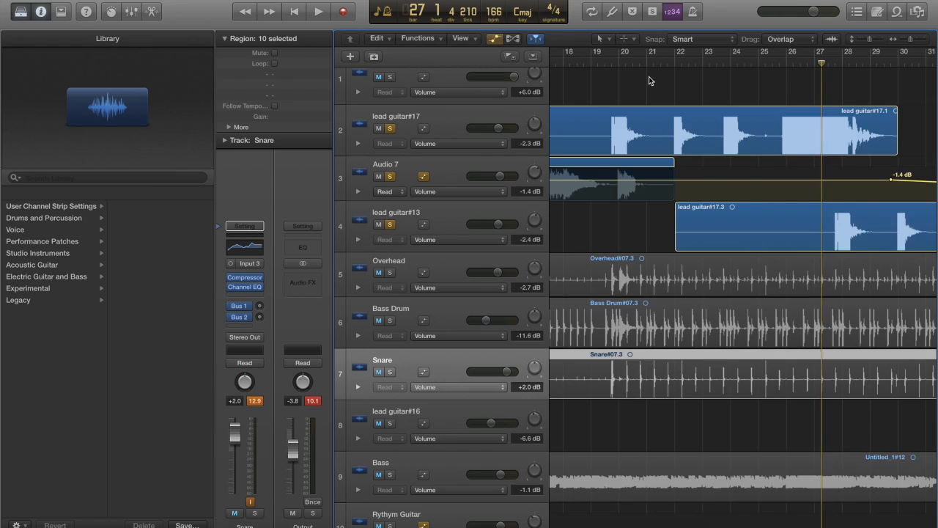
scroll(652, 81, left, 9)
click(676, 55)
key(space)
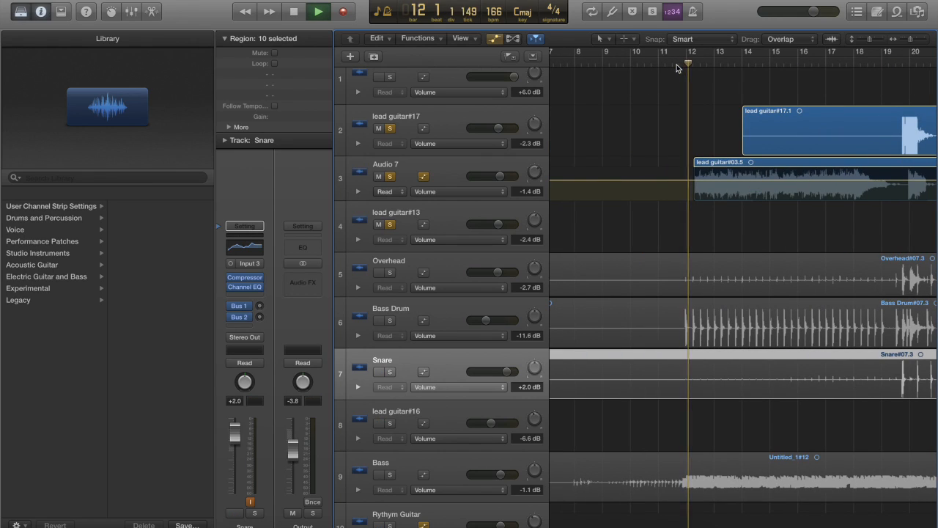
scroll(792, 203, right, 5)
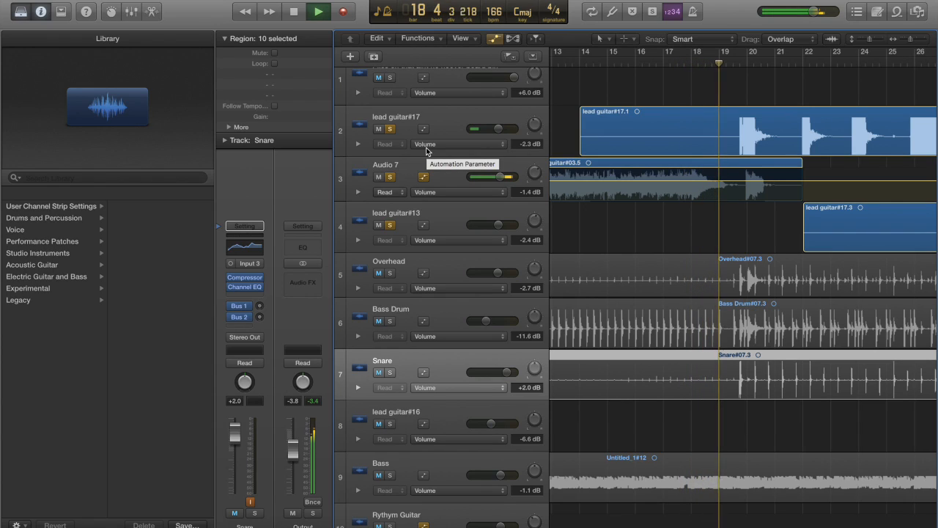
key(space)
Open the Audio 7 track's Amp Designer to review its amp, cabinet and mic settings, and close it
scroll(706, 154, left, 5)
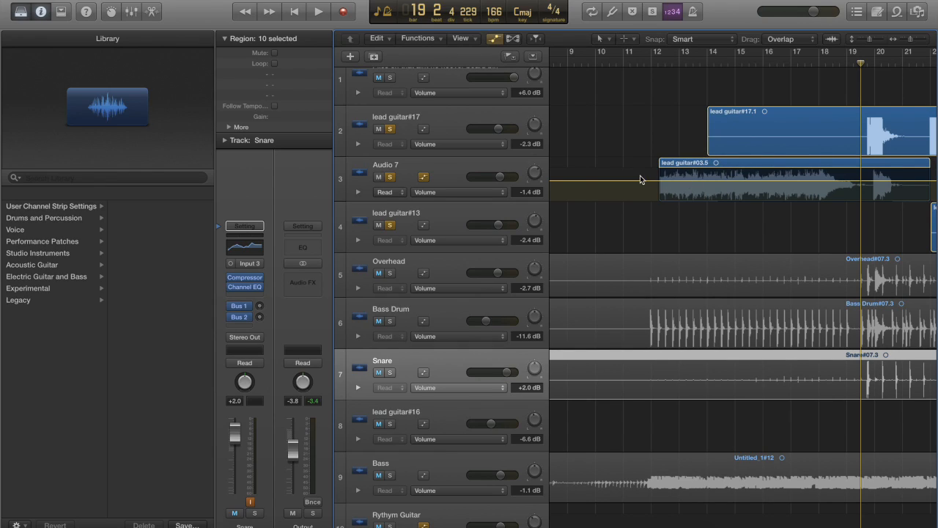
click(437, 164)
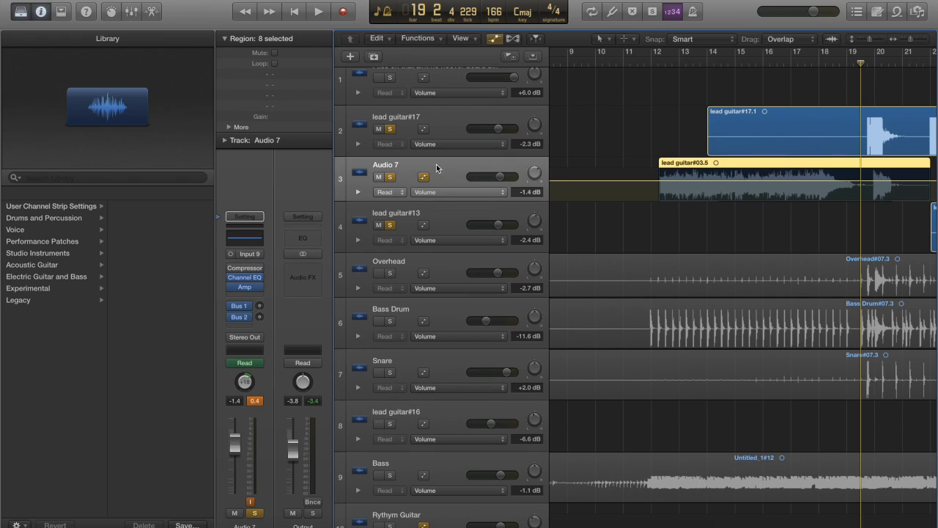
click(246, 289)
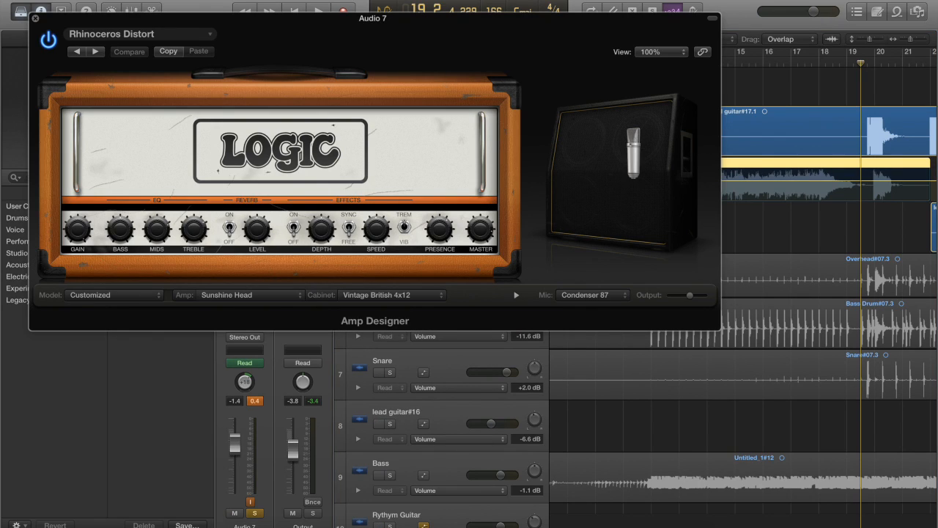
drag(280, 31, 373, 6)
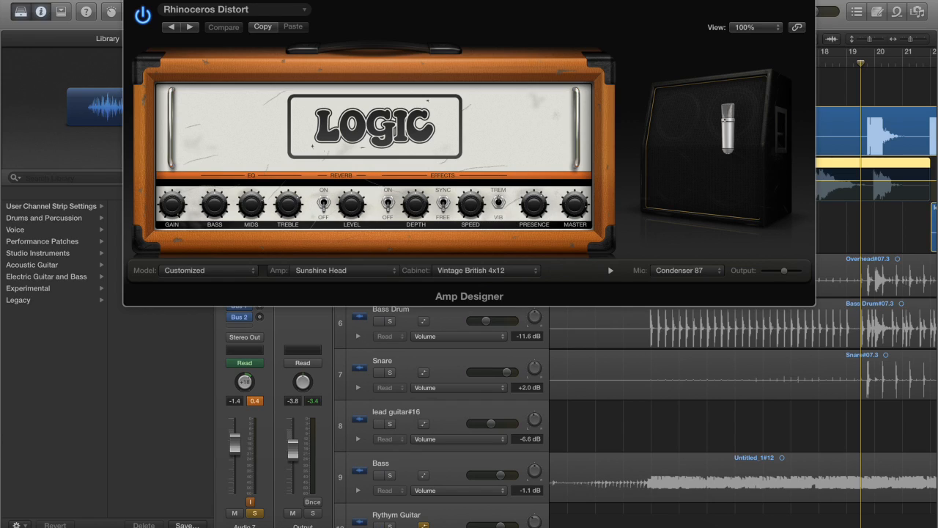
click(131, 2)
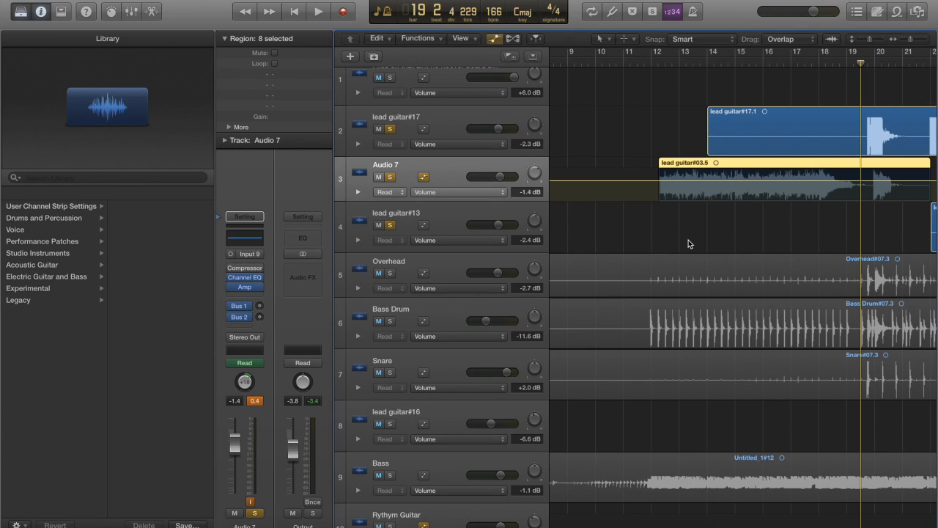
Open the Audio 7 track's Channel EQ to check its bands, and close it
scroll(688, 240, right, 10)
scroll(688, 240, left, 7)
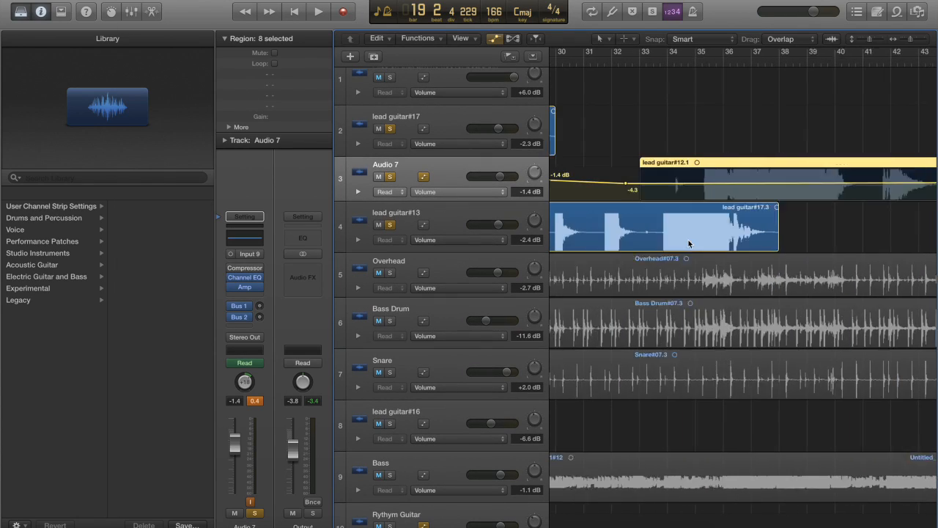
click(248, 283)
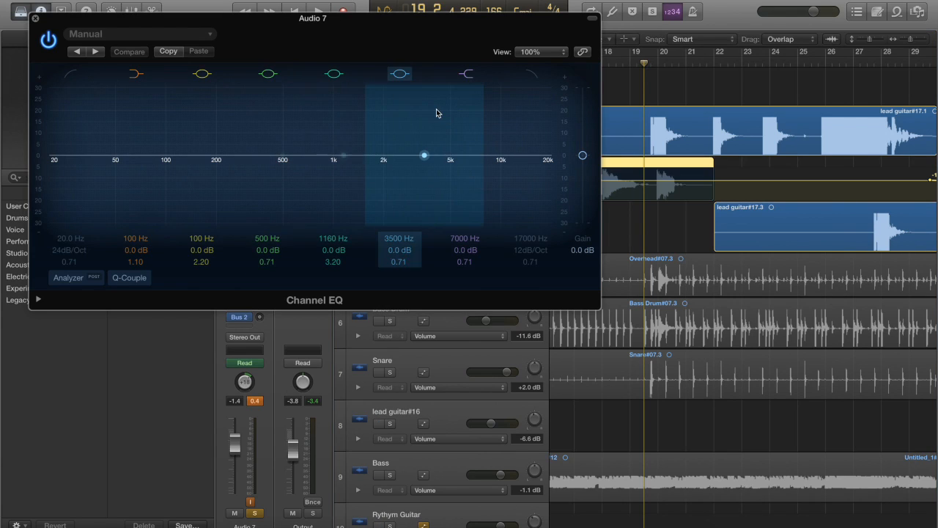
click(35, 18)
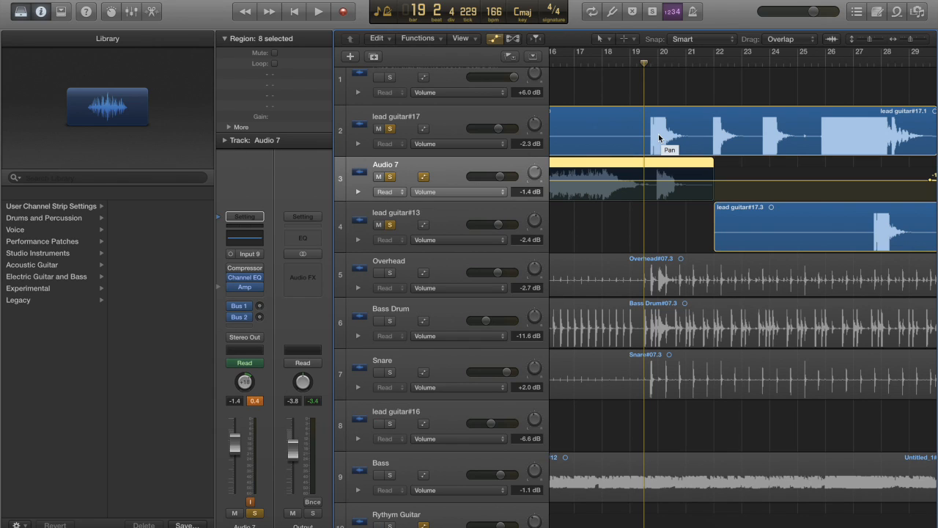
scroll(811, 163, right, 10)
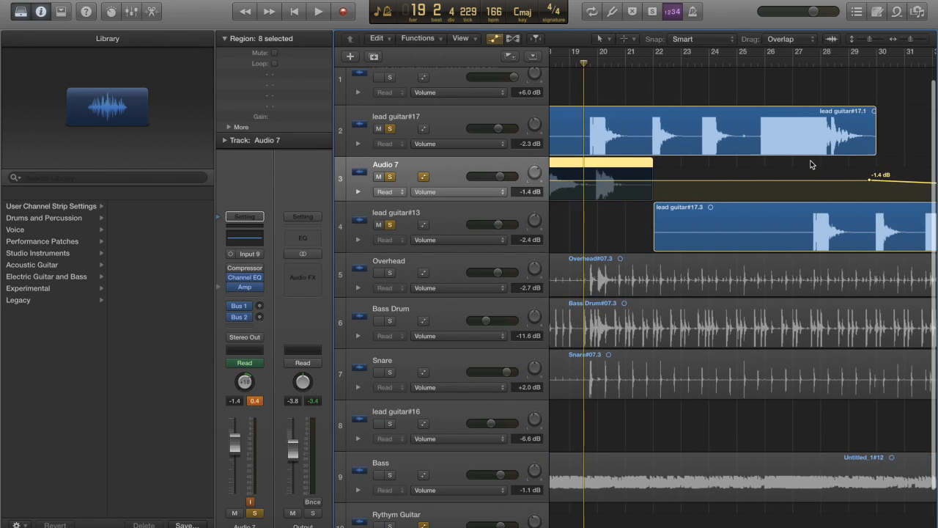
Examine the lead guitar regions and the Audio 7 volume automation from about bar 19 to bar 56
scroll(811, 163, left, 8)
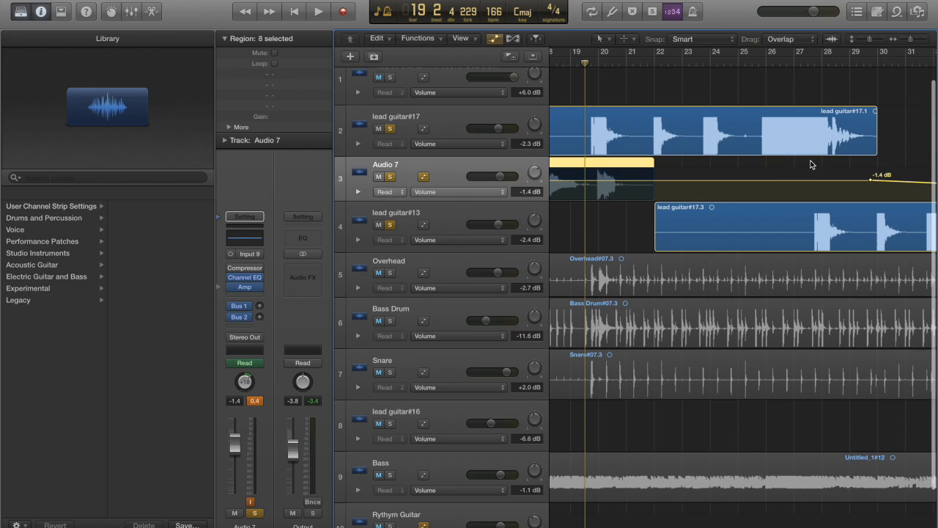
scroll(810, 164, right, 6)
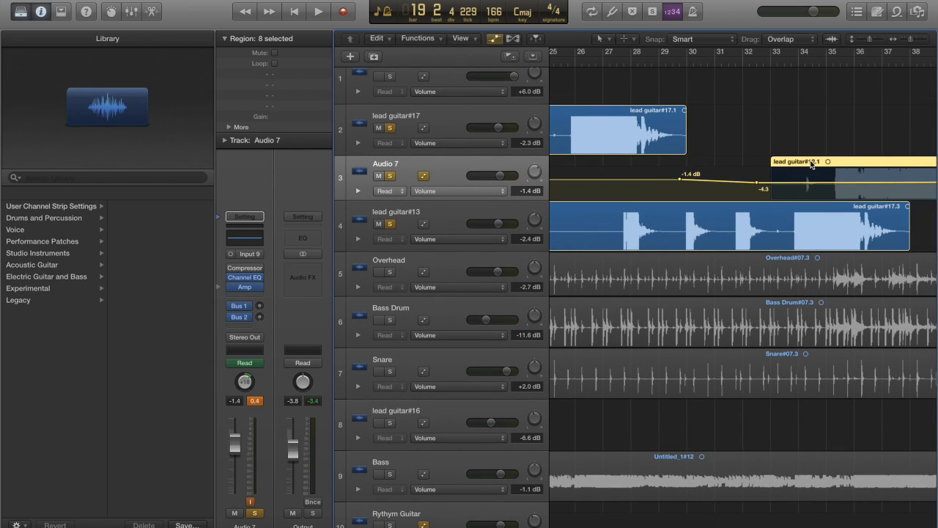
scroll(810, 163, right, 5)
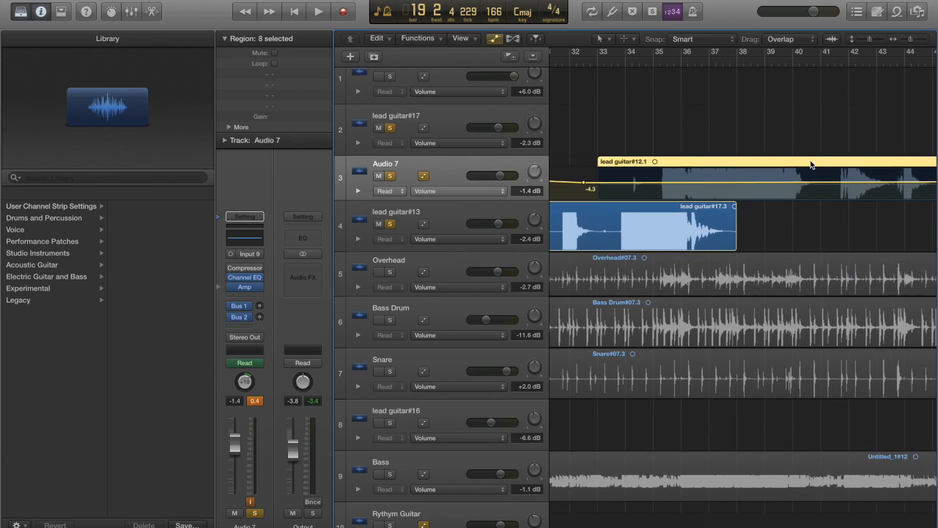
scroll(810, 164, left, 11)
scroll(811, 164, right, 20)
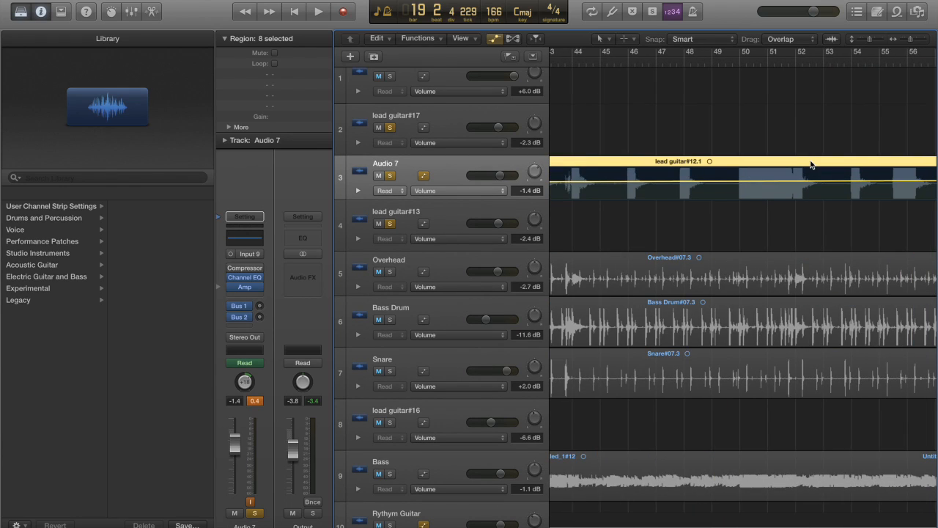
scroll(810, 164, left, 18)
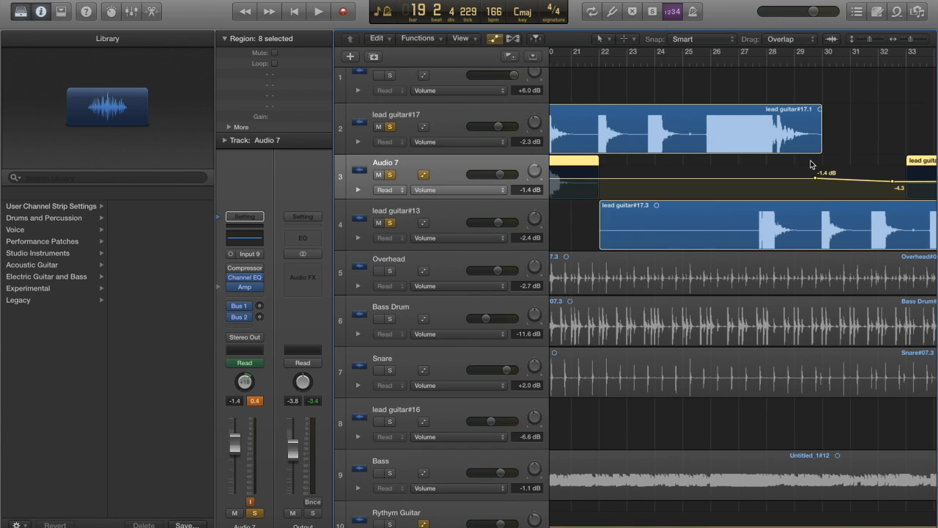
Turn off solo on the lead guitar#13, Audio 7 and lead guitar#17 tracks
scroll(811, 164, right, 20)
click(390, 223)
click(390, 174)
click(390, 127)
Play back the full mix from about bar 42 to bar 51, selecting the lead guitar#17 track during playback
scroll(757, 153, right, 10)
scroll(756, 154, right, 20)
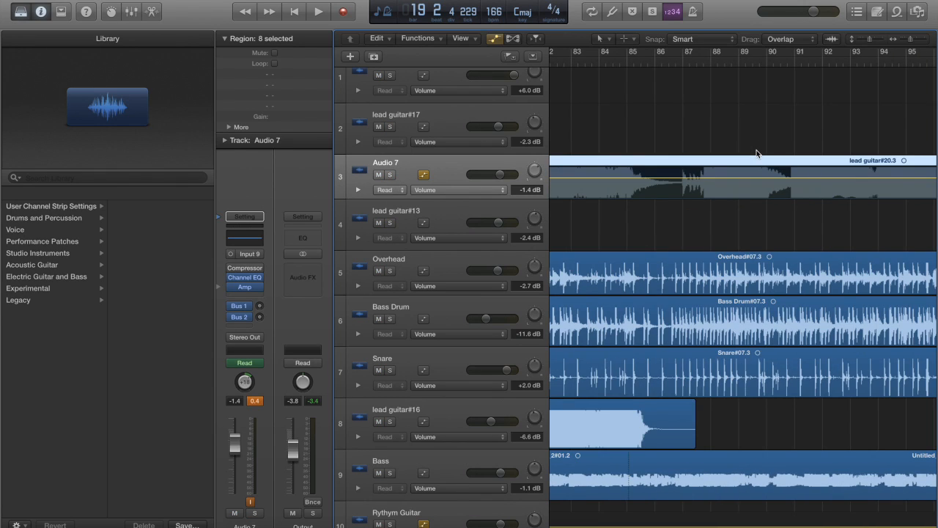
scroll(757, 154, left, 20)
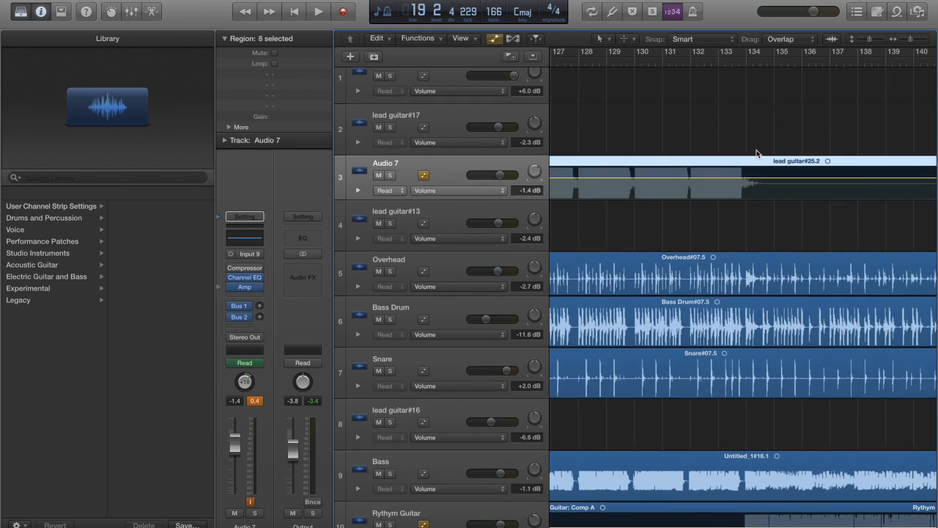
scroll(756, 150, down, 2)
scroll(756, 152, left, 13)
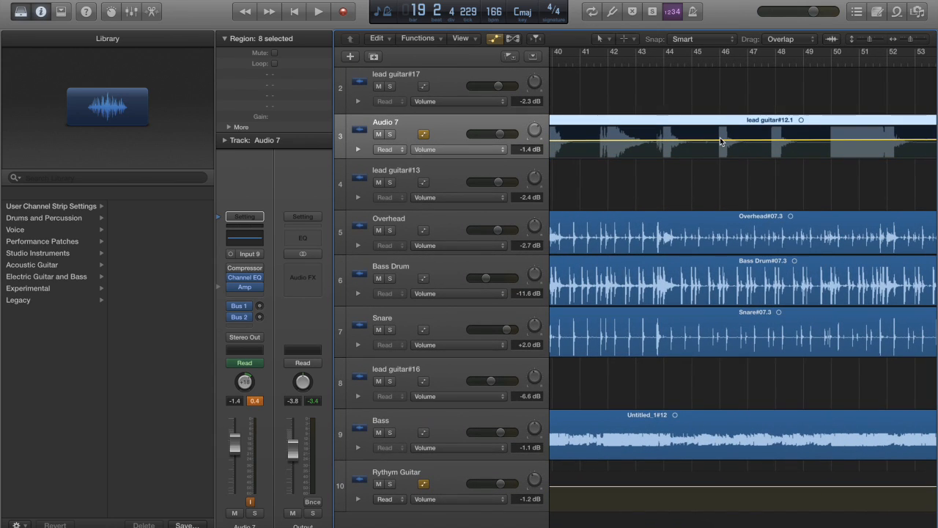
click(606, 62)
key(space)
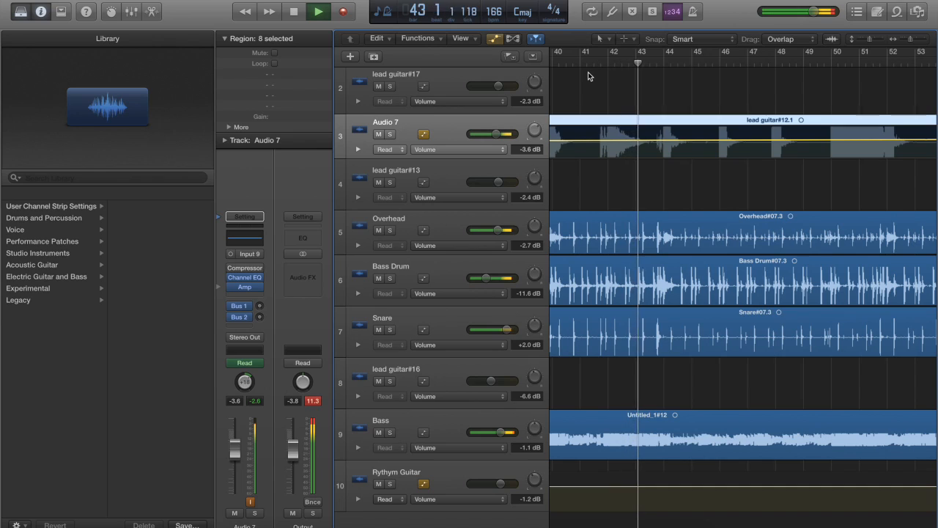
scroll(631, 169, up, 2)
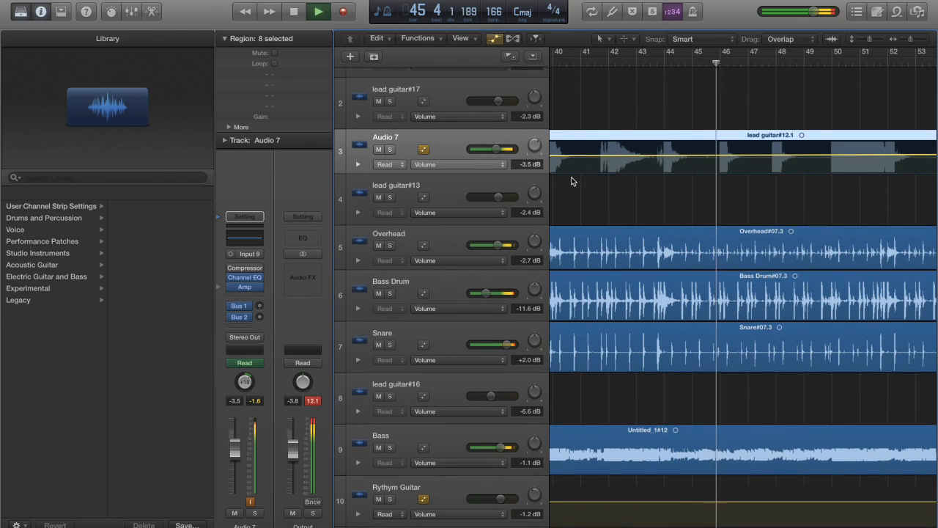
key(Up)
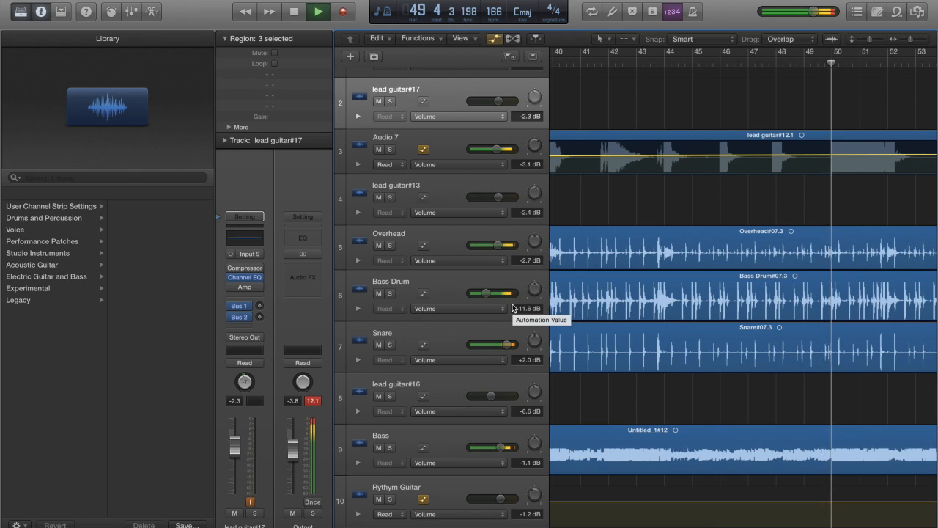
key(space)
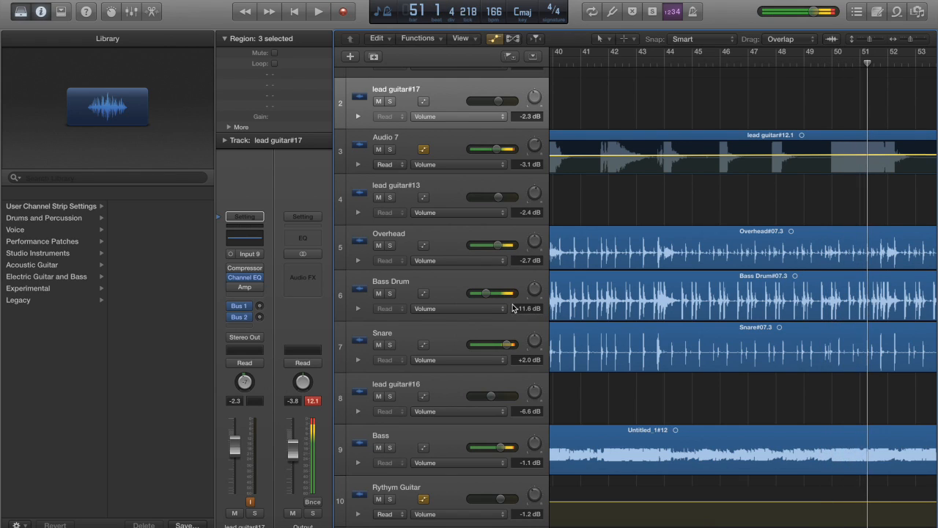
Select the Bass track and examine the guitar, drum and bass regions between bar 1 and about bar 69
scroll(650, 381, down, 1)
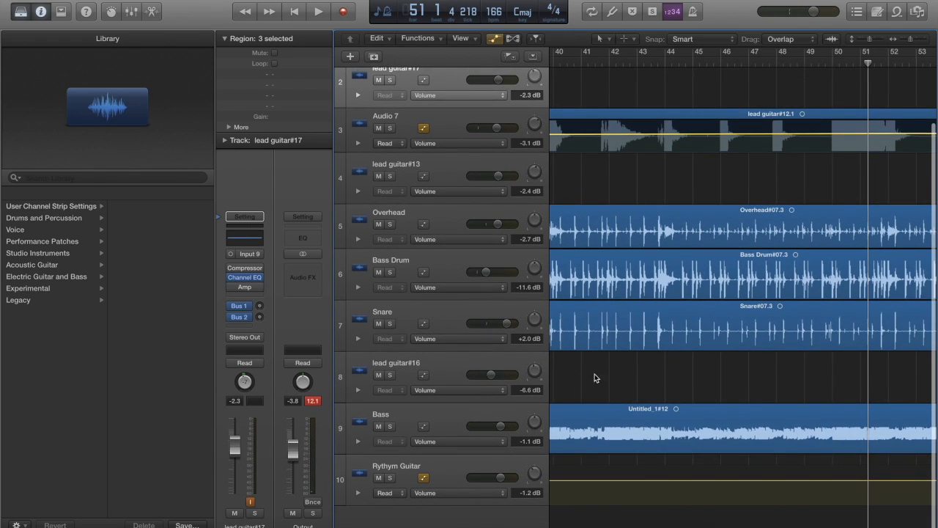
click(403, 413)
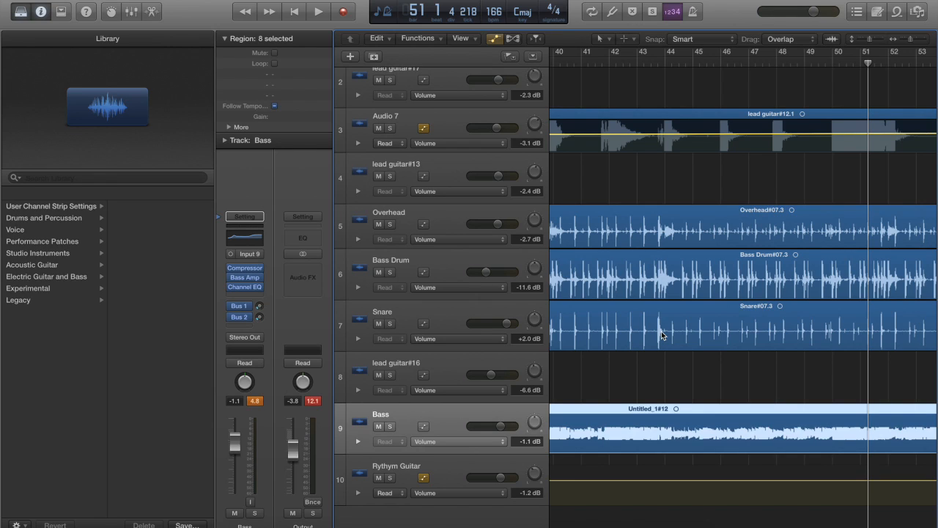
scroll(661, 331, left, 15)
scroll(661, 331, up, 5)
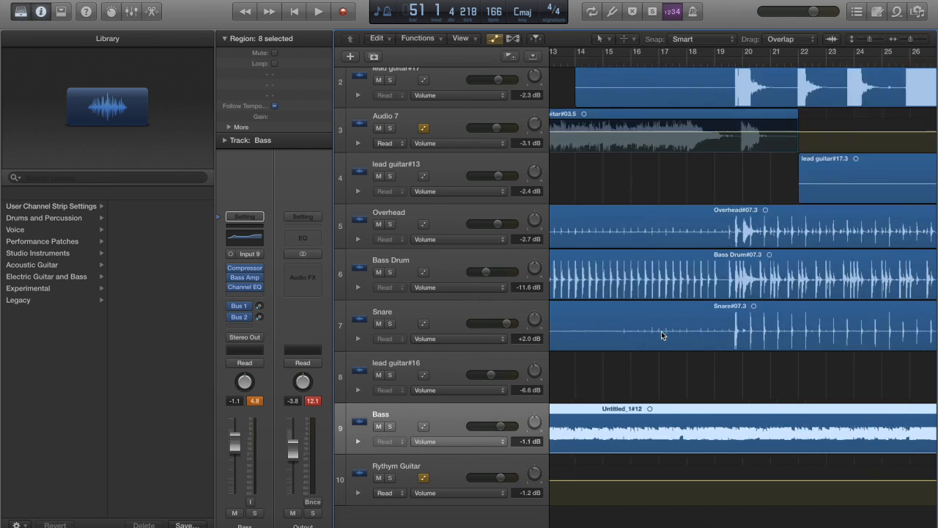
scroll(615, 207, right, 17)
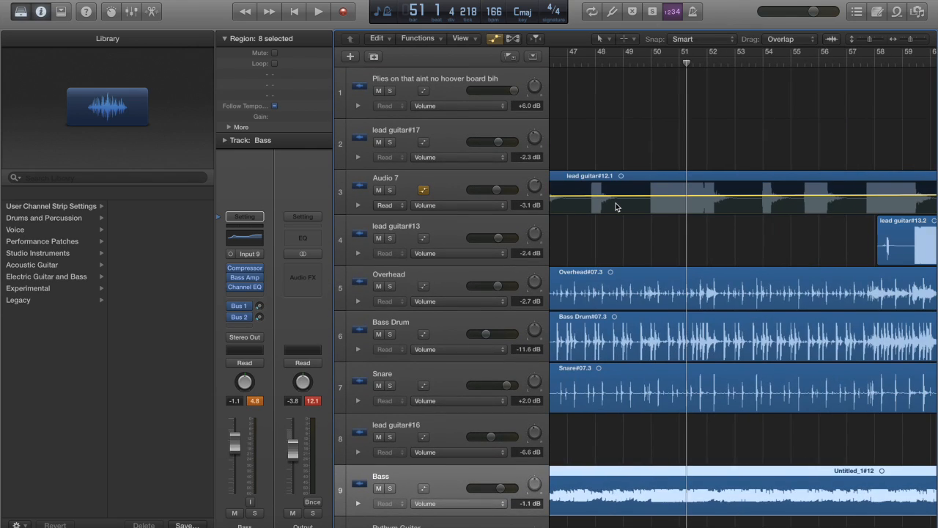
scroll(615, 205, right, 4)
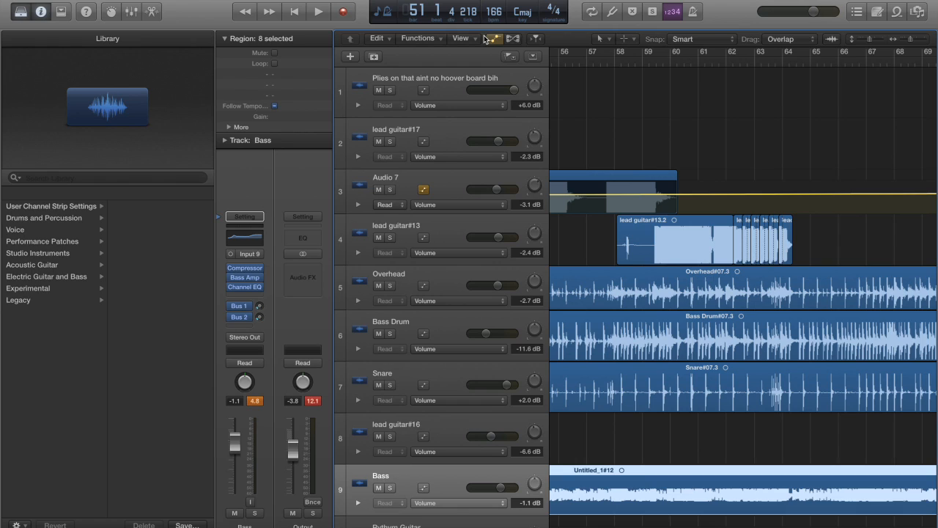
scroll(638, 89, left, 18)
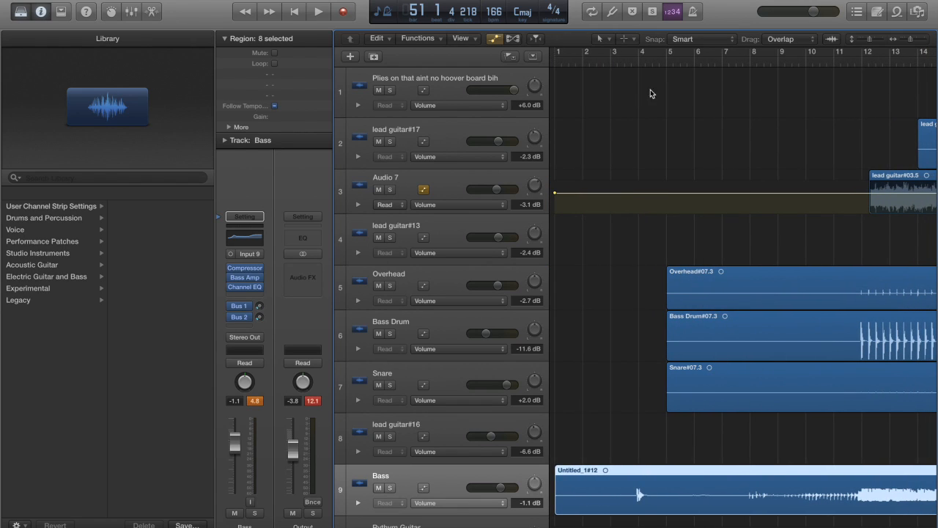
scroll(760, 97, right, 3)
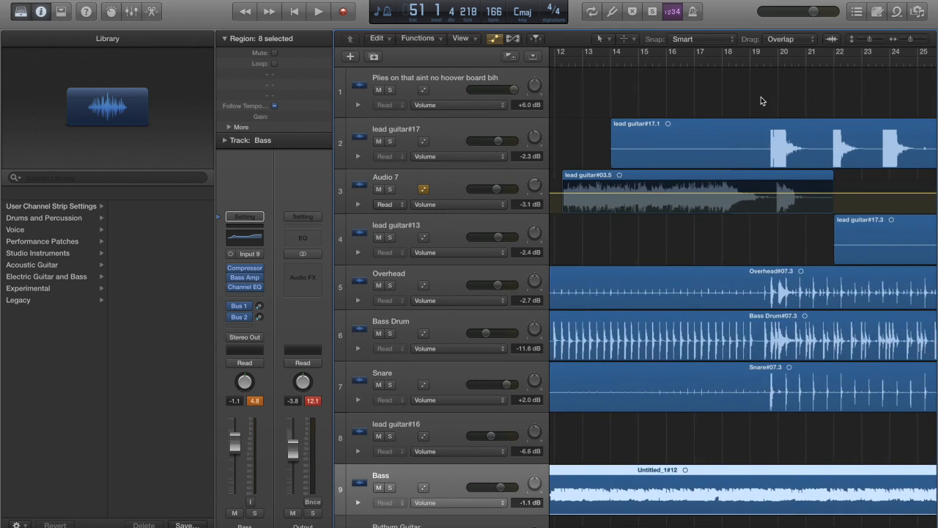
scroll(761, 101, left, 1)
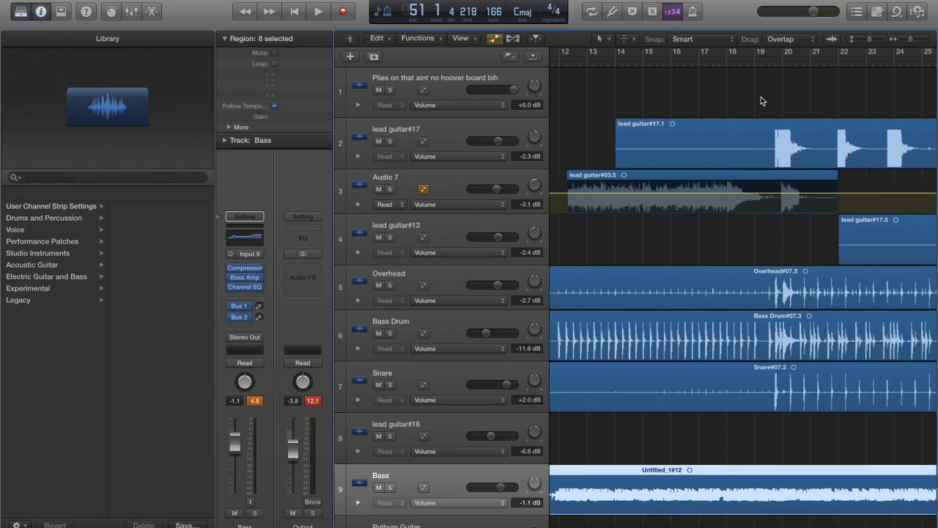
Examine how the guitar, drum and bass regions are arranged across the song between bar 1 and about bar 181
scroll(761, 97, right, 20)
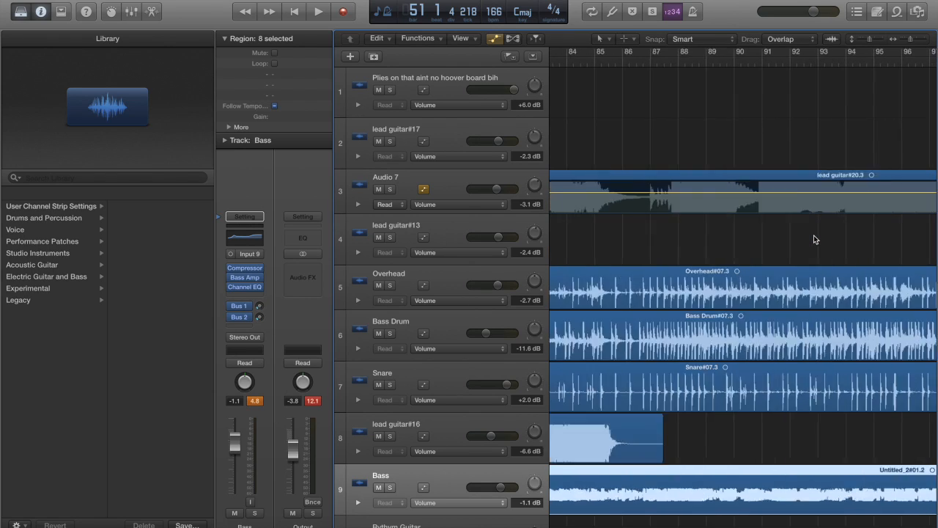
scroll(814, 236, right, 20)
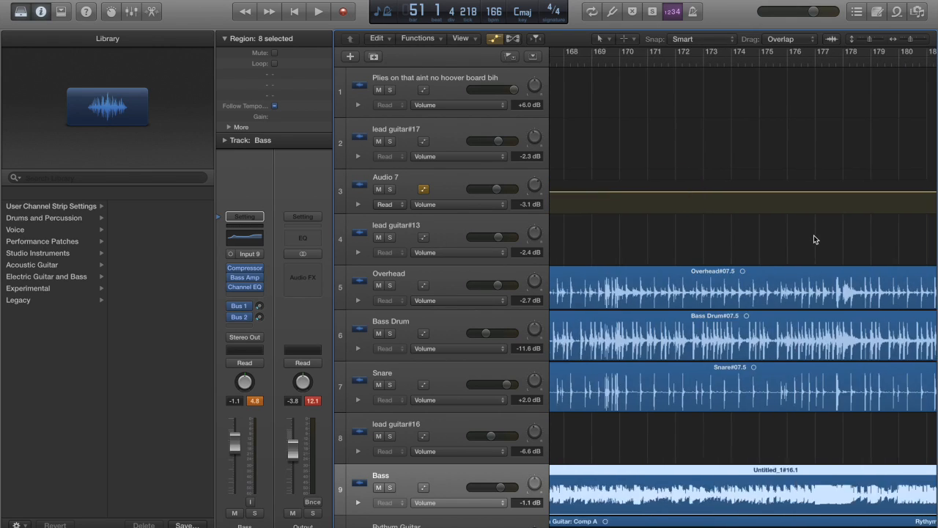
scroll(813, 239, left, 20)
scroll(813, 239, right, 20)
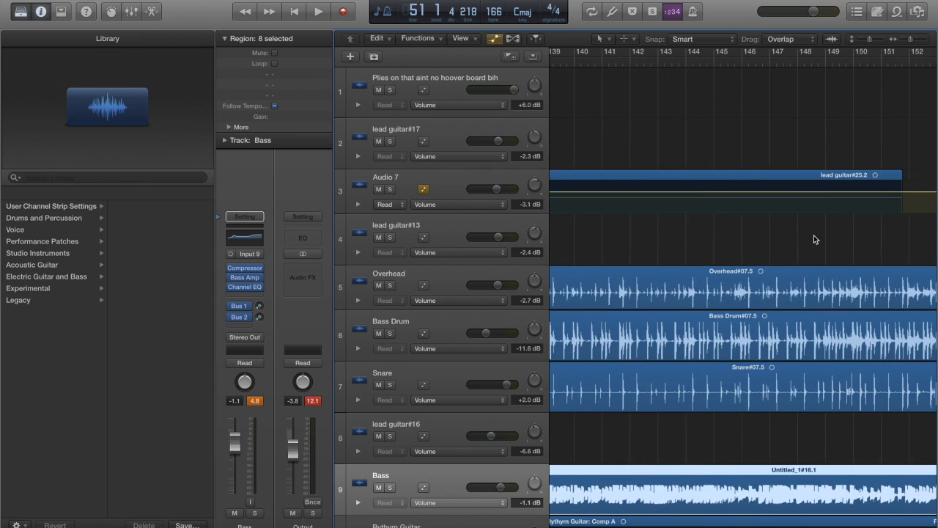
scroll(813, 239, left, 20)
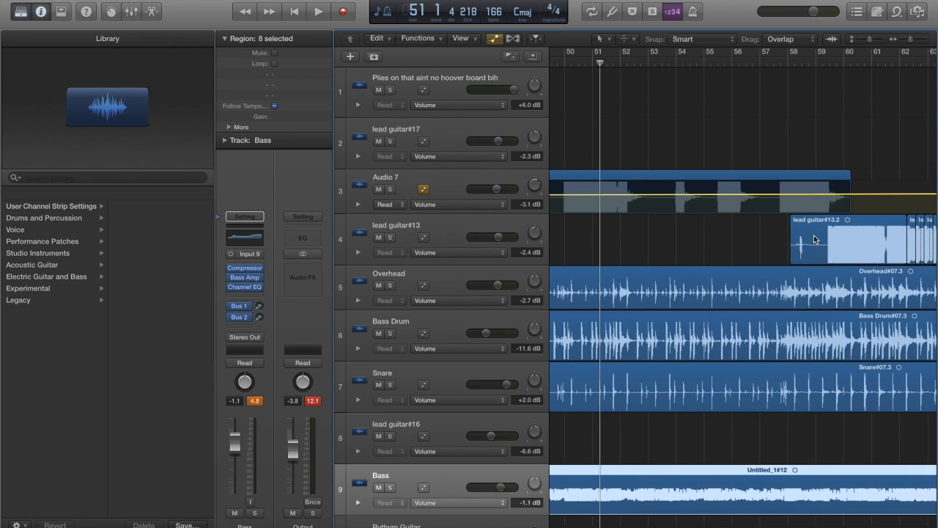
scroll(814, 239, left, 20)
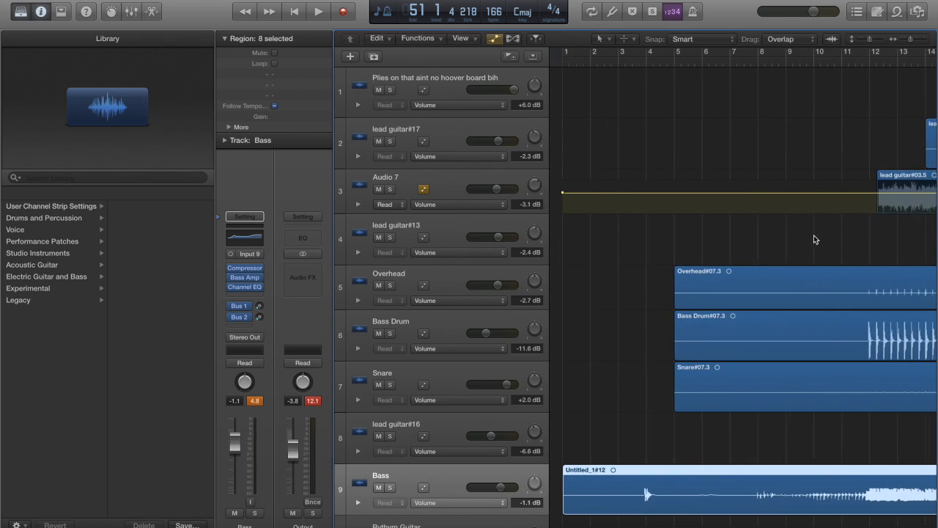
scroll(814, 238, right, 20)
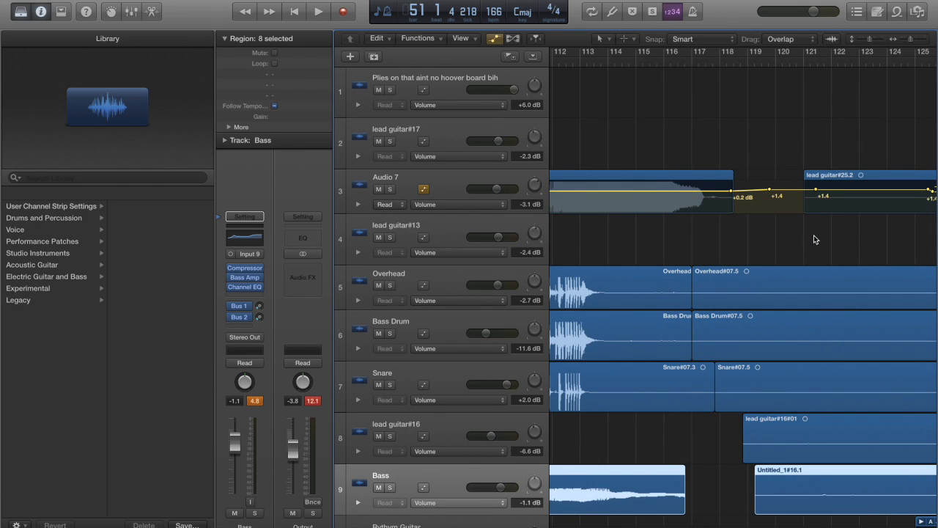
scroll(815, 239, left, 20)
scroll(814, 239, right, 12)
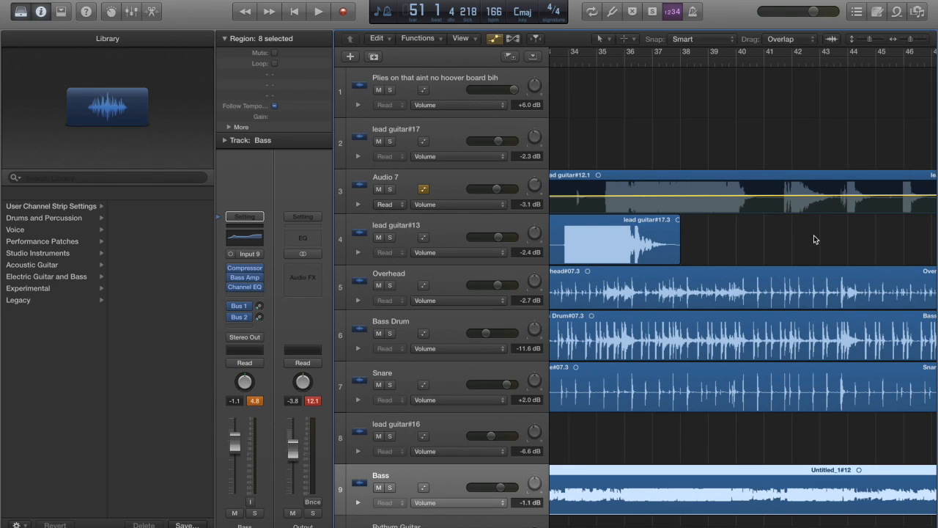
scroll(814, 236, left, 12)
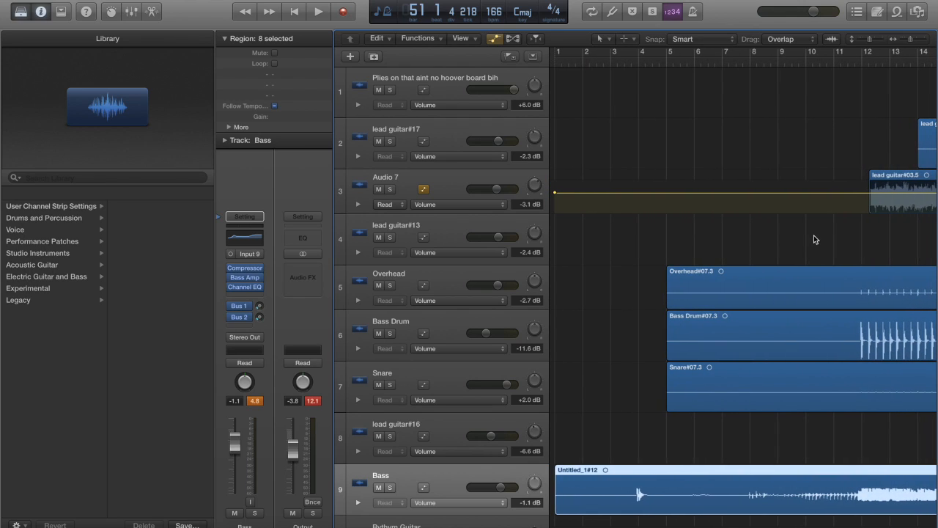
scroll(814, 239, right, 12)
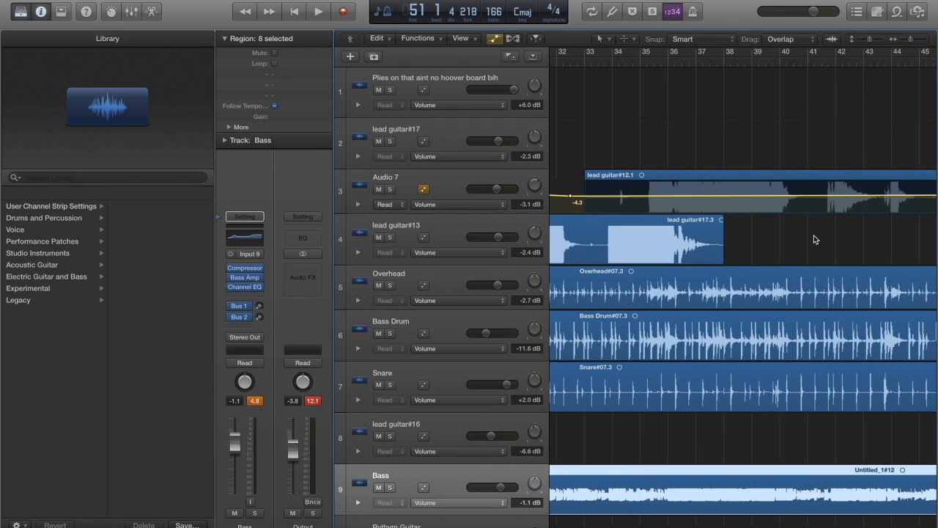
Examine the arrangement of all tracks through the rest of the project, from about bar 105 to bar 467
scroll(813, 239, right, 20)
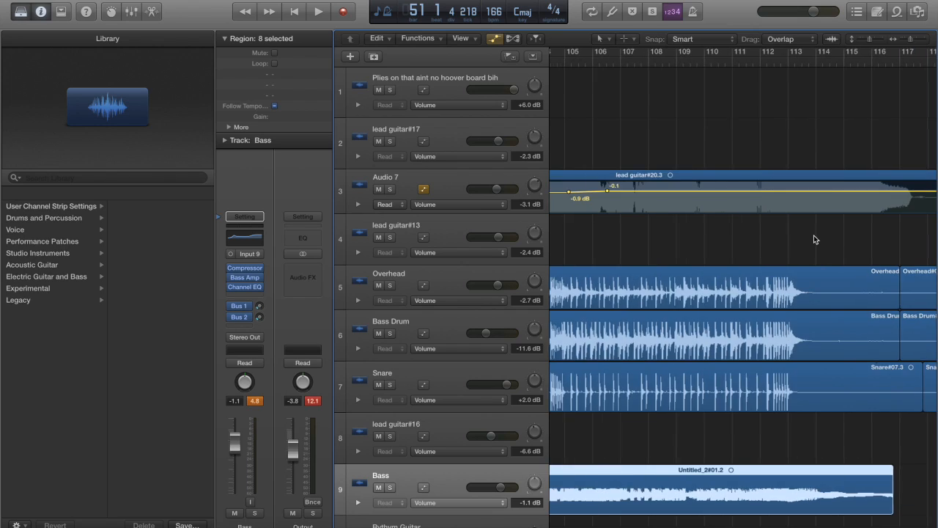
scroll(813, 239, right, 20)
scroll(814, 239, right, 8)
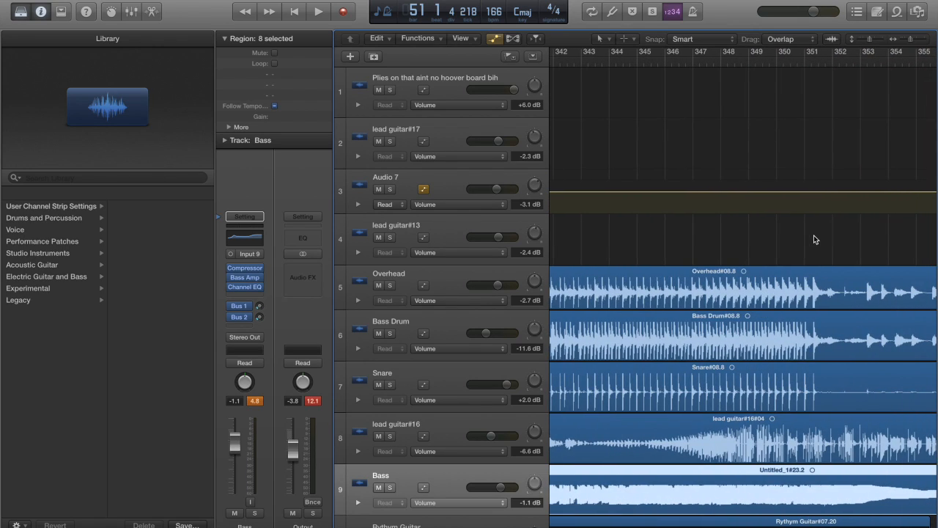
scroll(813, 239, down, 2)
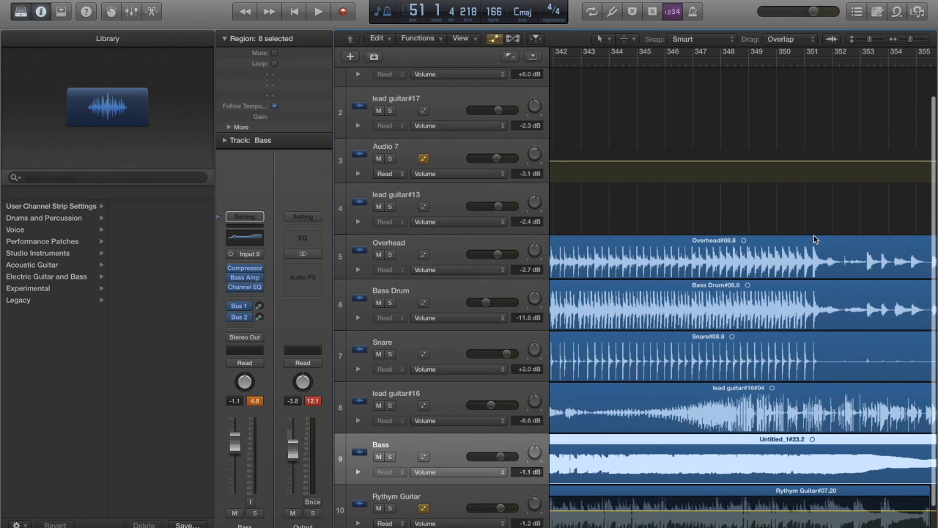
scroll(813, 239, right, 20)
scroll(813, 238, right, 20)
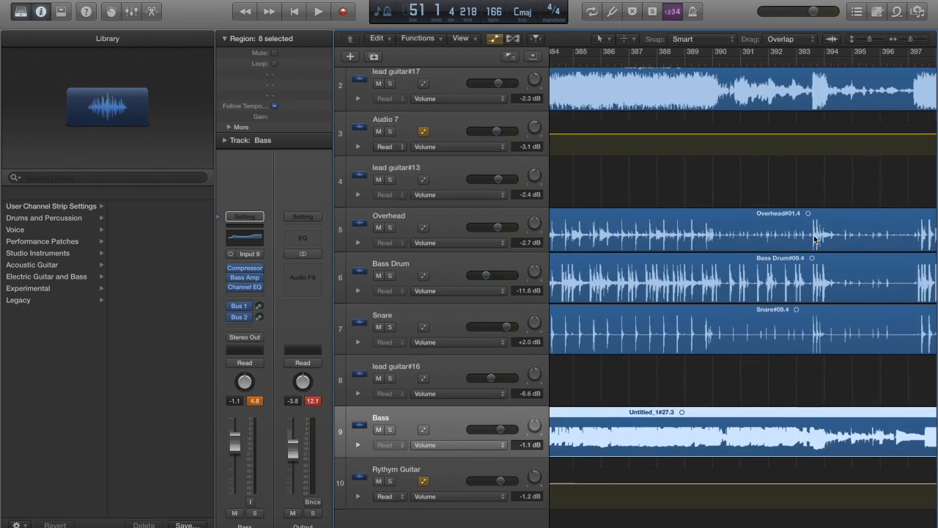
scroll(813, 238, right, 20)
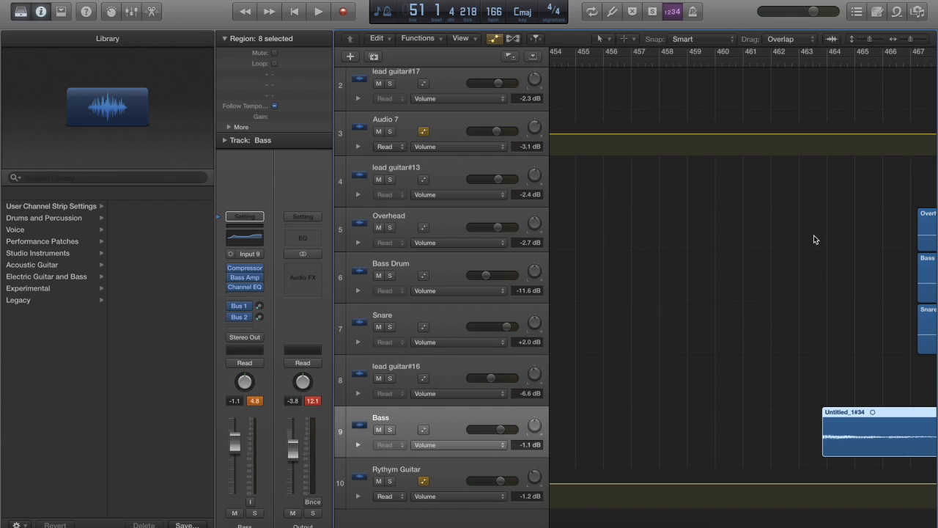
scroll(814, 235, left, 20)
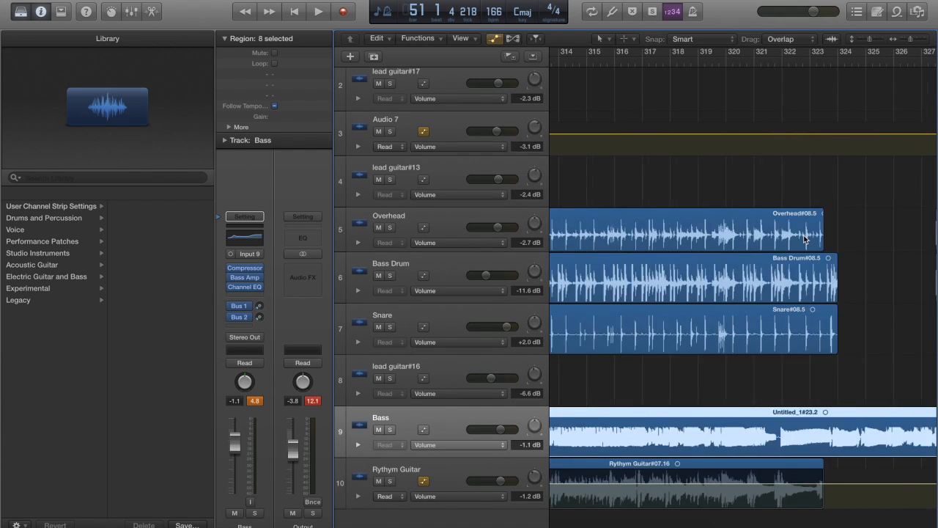
Examine the guitar, drum and bass regions and Audio 7's volume automation from about bar 323 back to the song's opening bars
scroll(609, 242, left, 20)
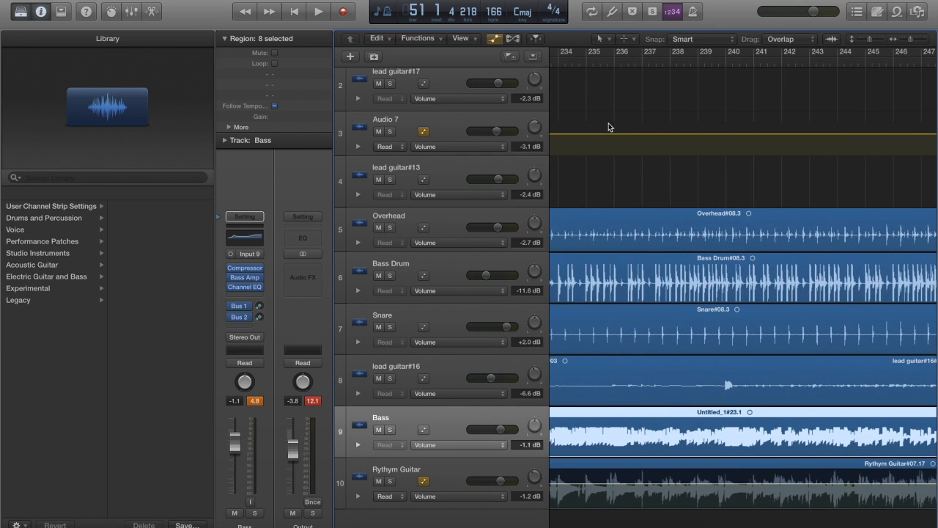
scroll(755, 129, left, 20)
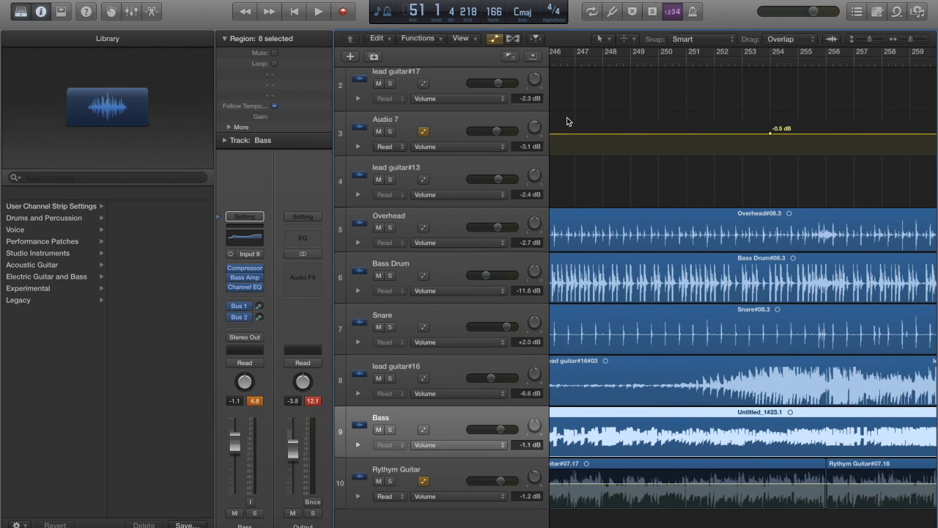
scroll(705, 144, left, 20)
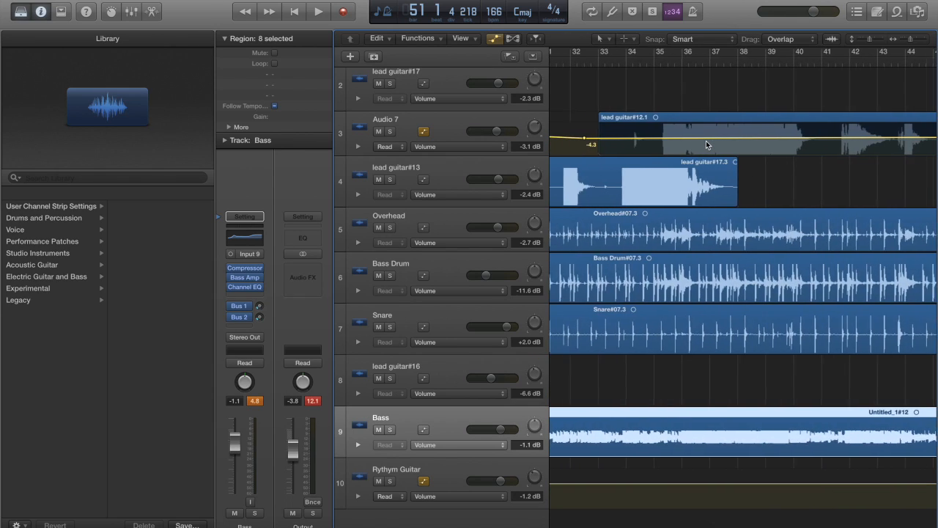
scroll(706, 145, right, 3)
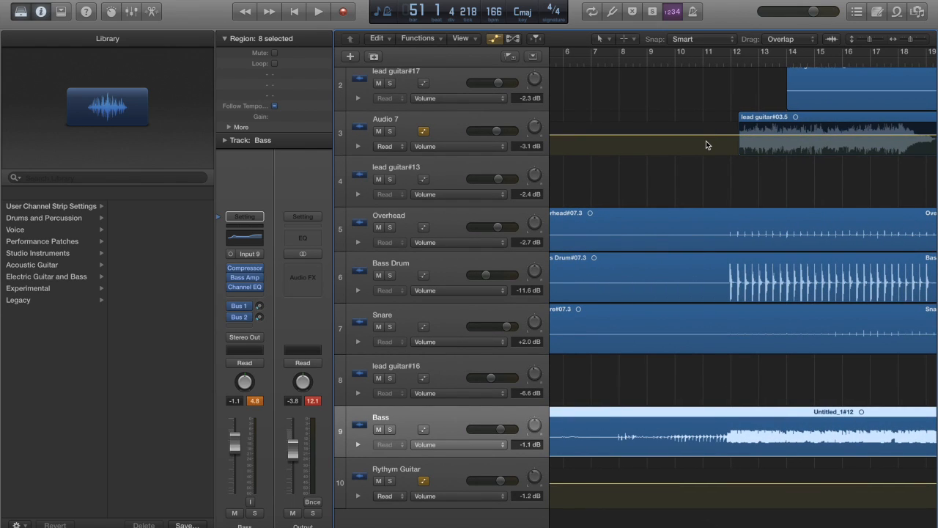
scroll(706, 144, right, 20)
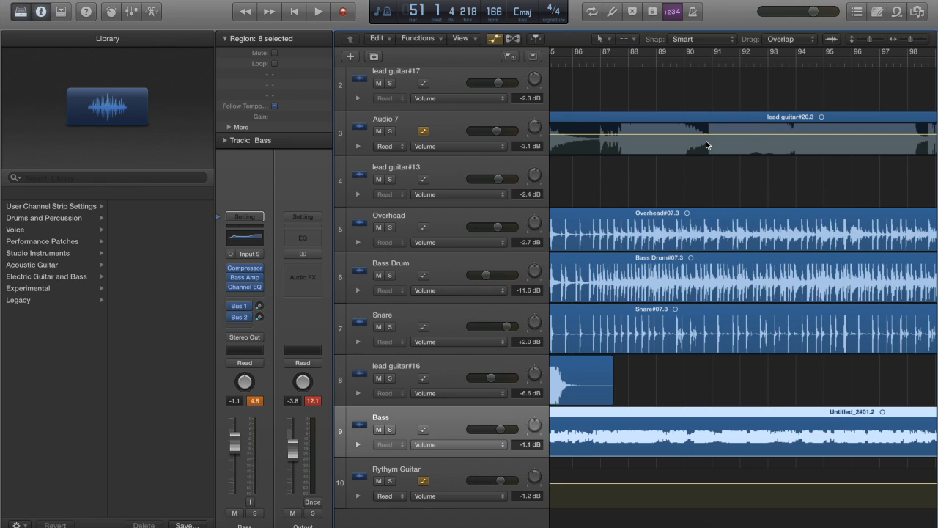
scroll(680, 155, left, 20)
scroll(680, 158, right, 20)
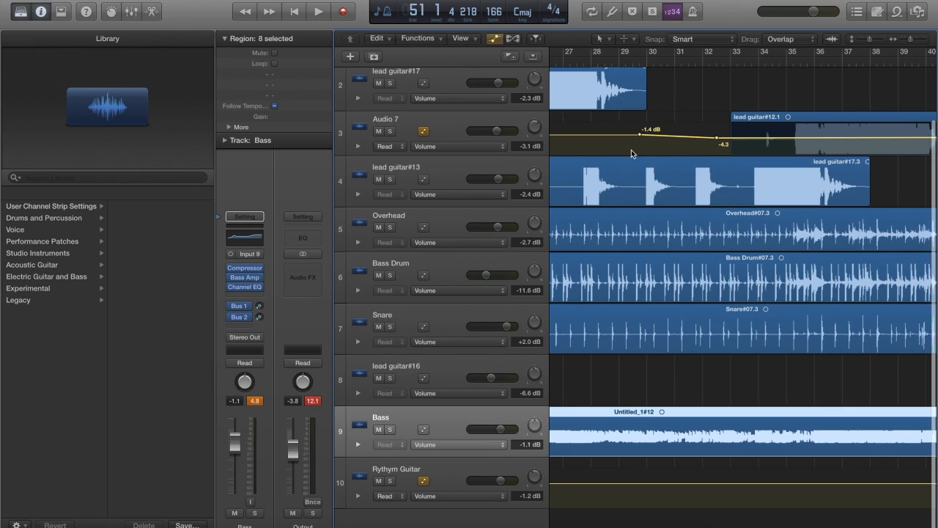
Slightly lower the volume automation point just before bar 33 on the Audio 7 track
scroll(631, 149, right, 5)
scroll(572, 142, left, 1)
drag(575, 143, 576, 142)
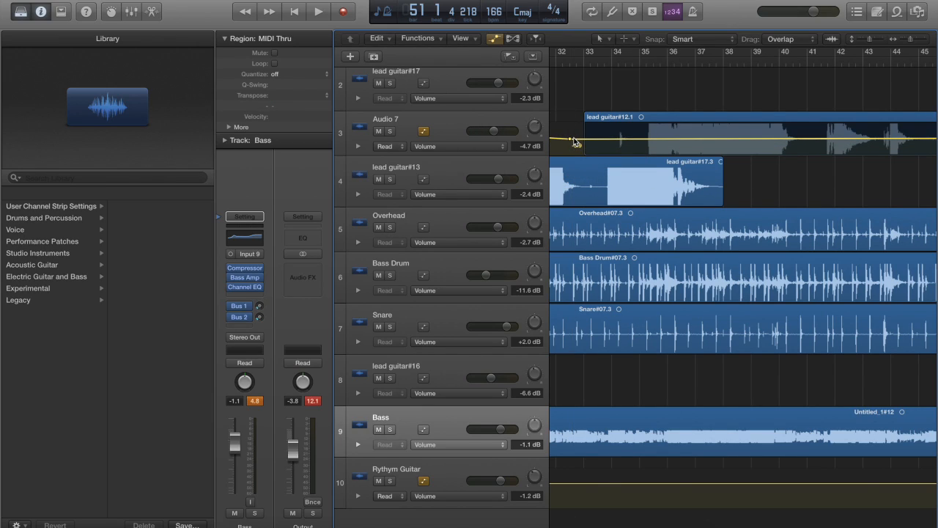
Raise Audio 7's volume automation to +4.2 dB between about bars 49 and 50.5, with -4.8 and -4.7 dB points on either side
scroll(659, 139, right, 15)
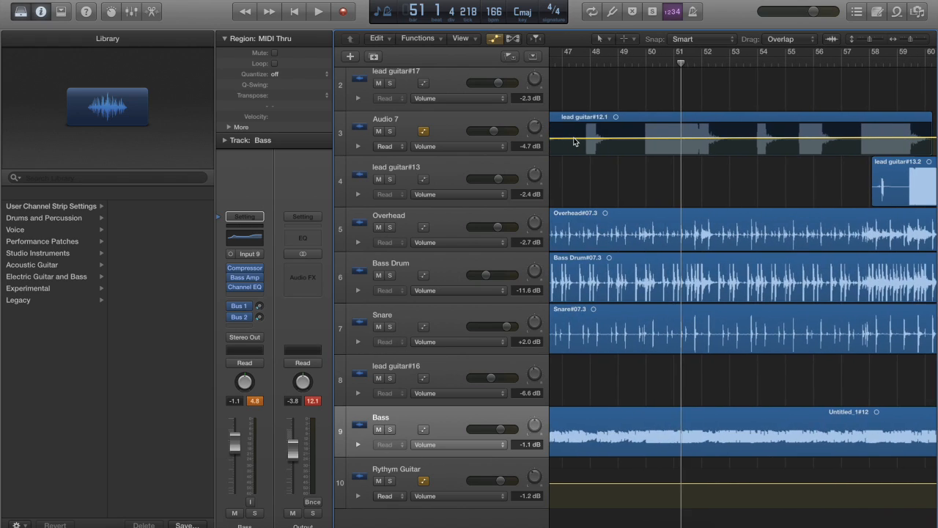
click(733, 139)
click(718, 138)
scroll(578, 146, left, 6)
click(648, 139)
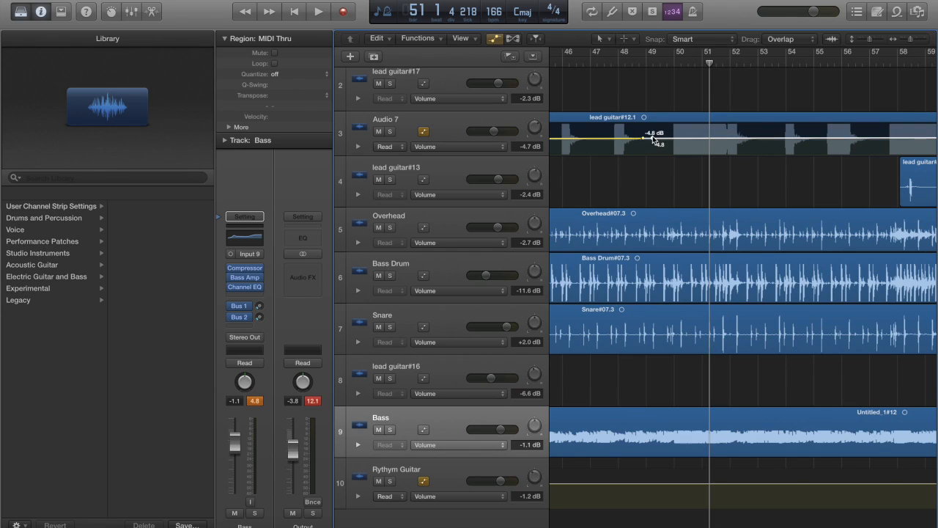
mouse_move(652, 136)
mouse_down()
mouse_move(685, 124)
mouse_move(694, 137)
mouse_move(688, 128)
mouse_up()
click(685, 137)
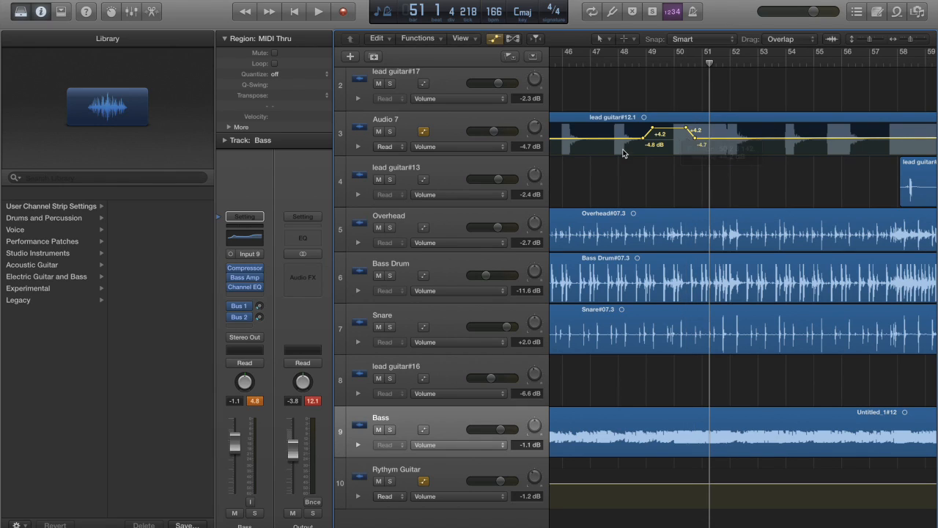
Play back the mix from bar 49 and add a drop from -4.6 to -12.6 dB in Audio 7's volume automation around bar 53
click(644, 67)
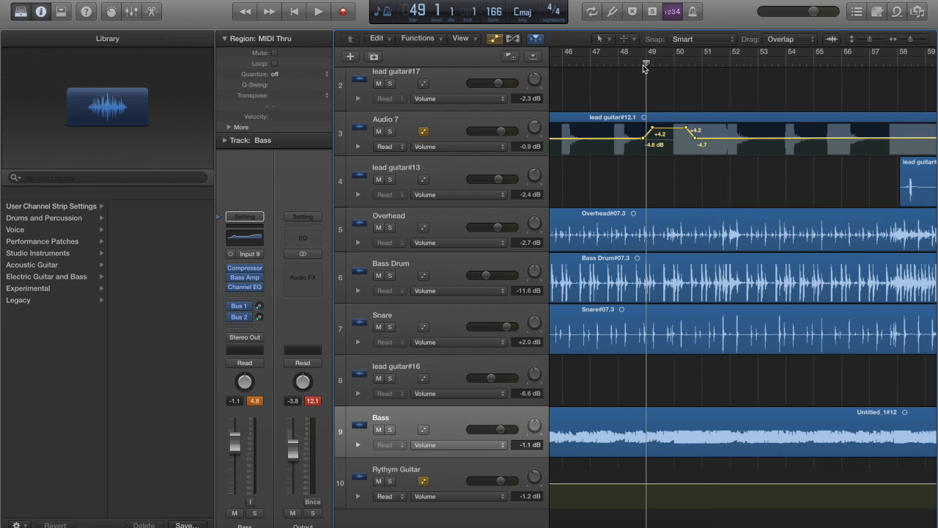
key(space)
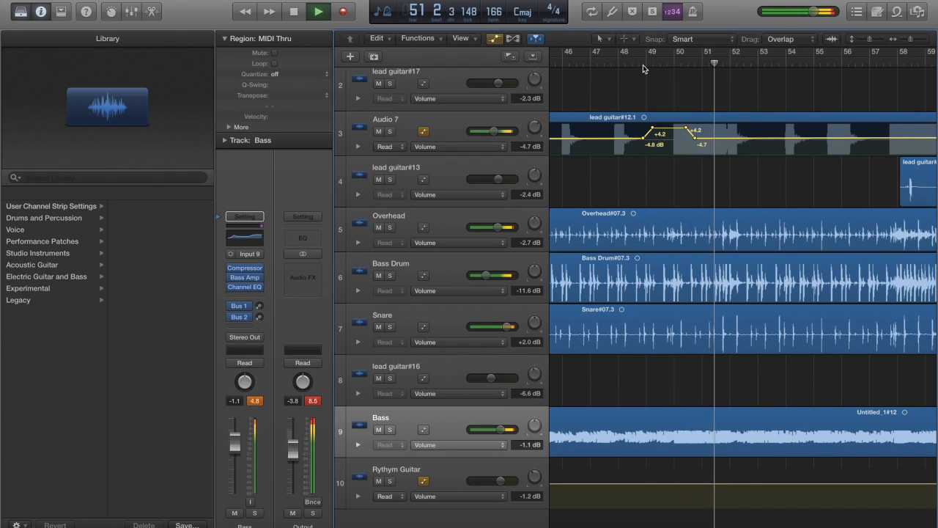
click(762, 138)
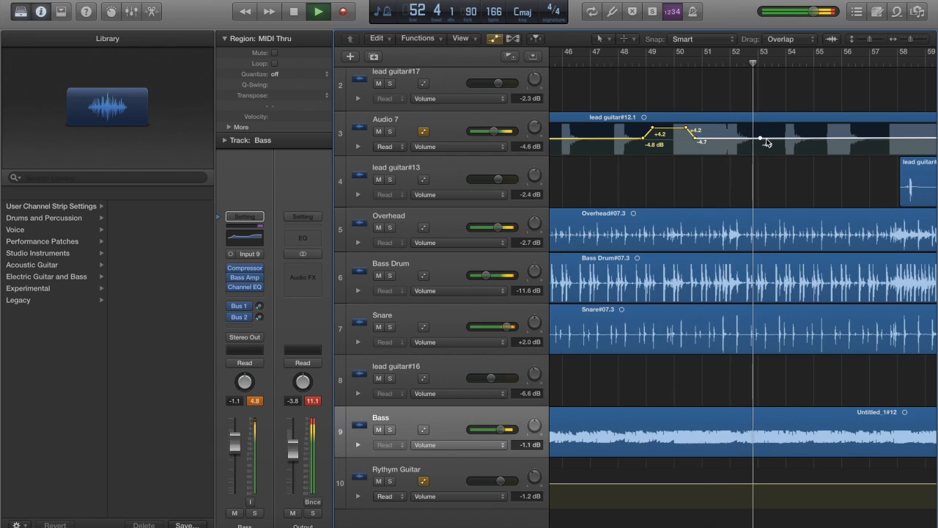
drag(766, 140, 775, 146)
key(space)
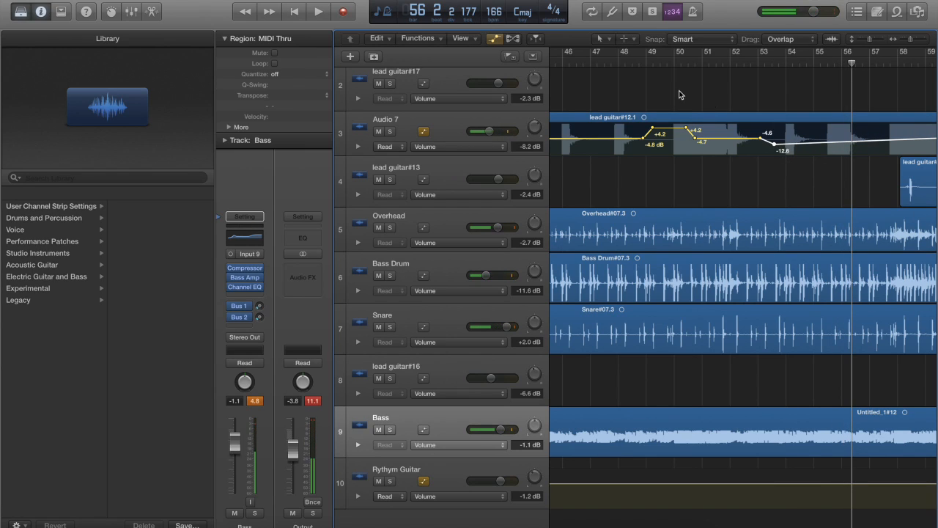
Solo the lead guitar#13 track, play it back from bar 62 to bar 64, and remove the solo
scroll(786, 178, right, 10)
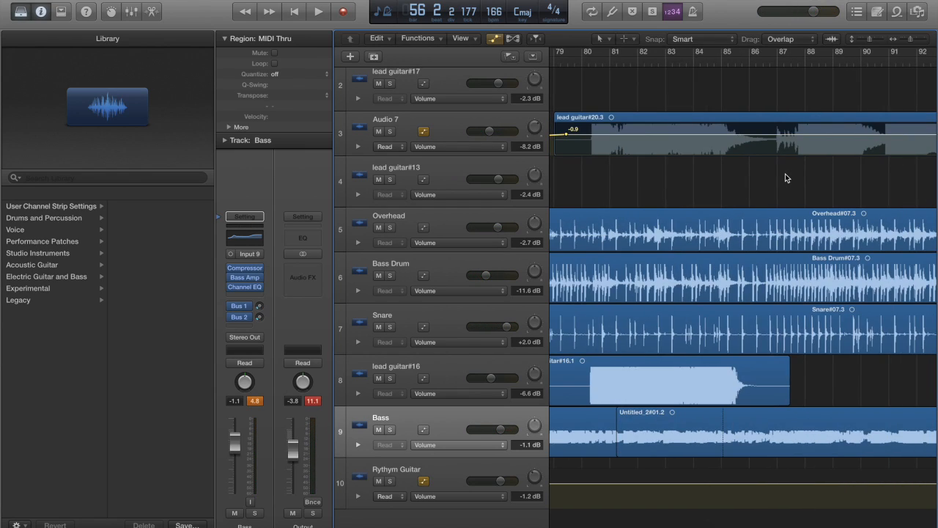
scroll(786, 177, left, 13)
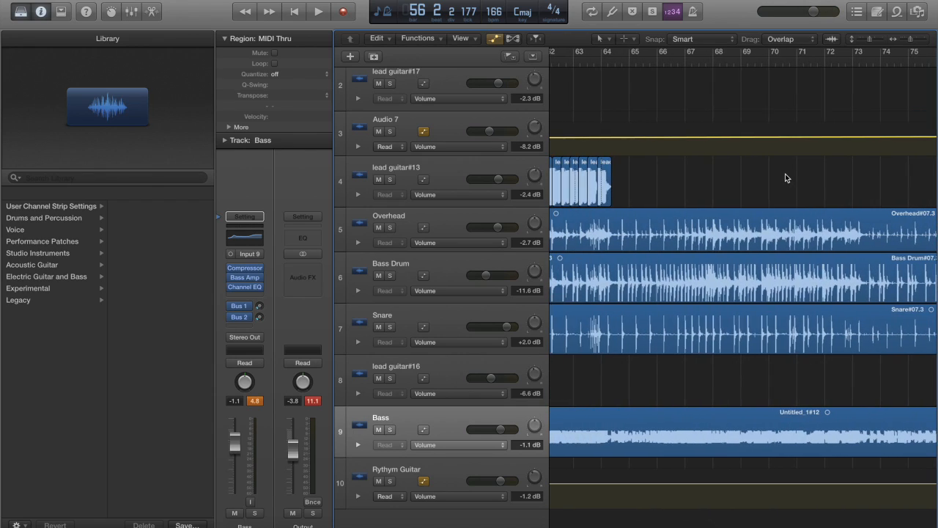
scroll(784, 174, left, 6)
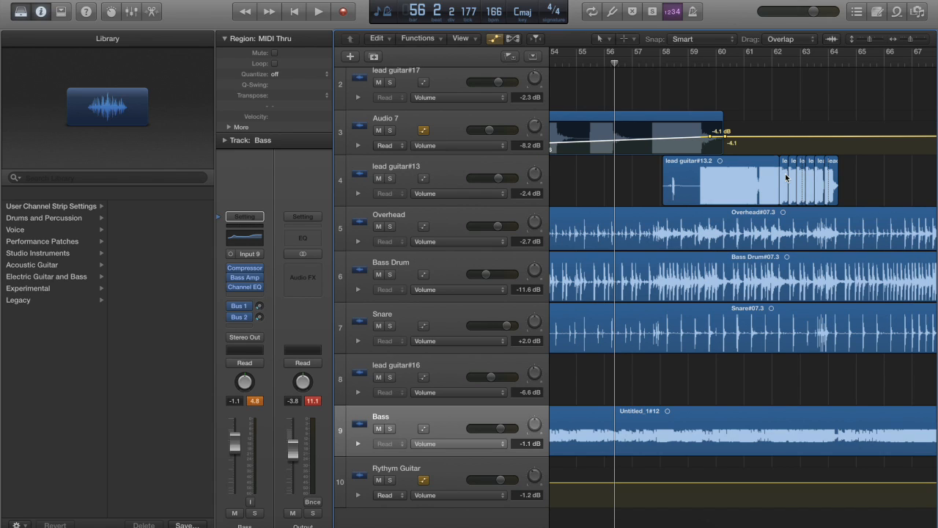
scroll(818, 222, left, 20)
scroll(817, 221, right, 20)
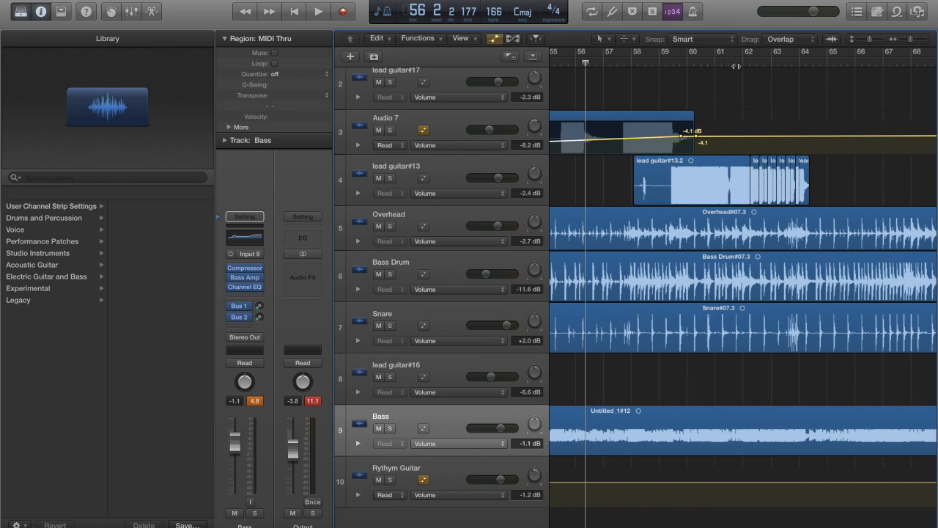
click(735, 67)
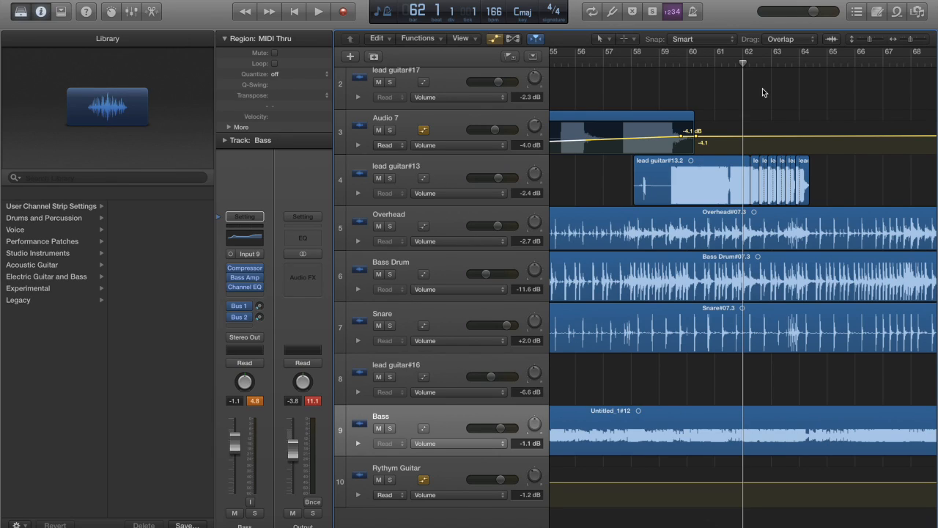
click(390, 178)
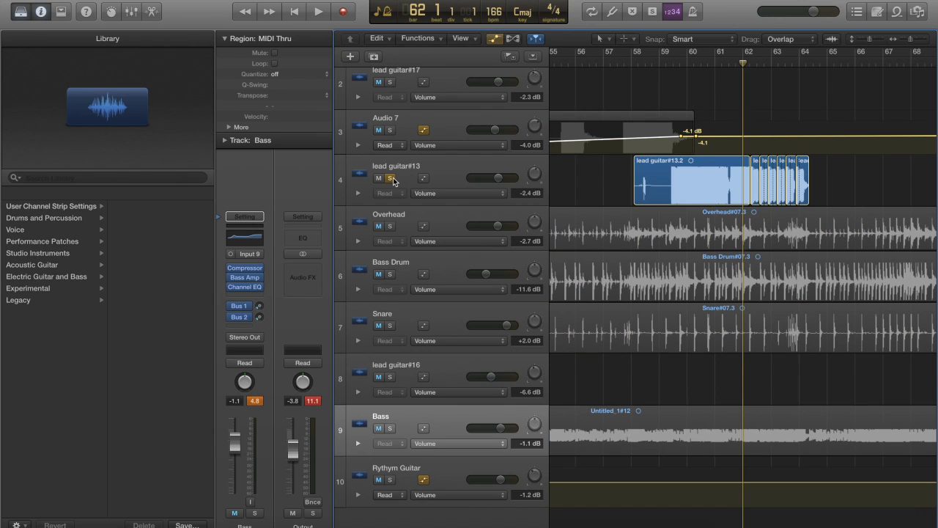
key(space)
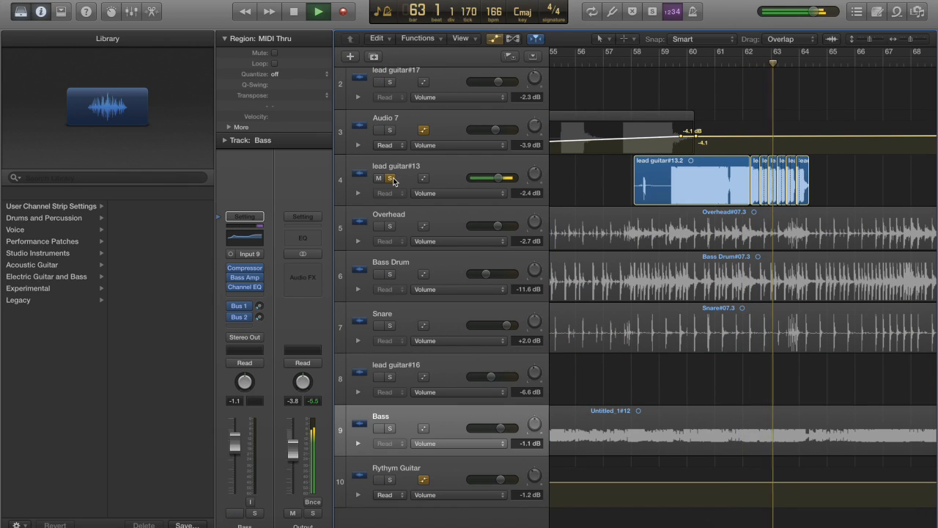
key(space)
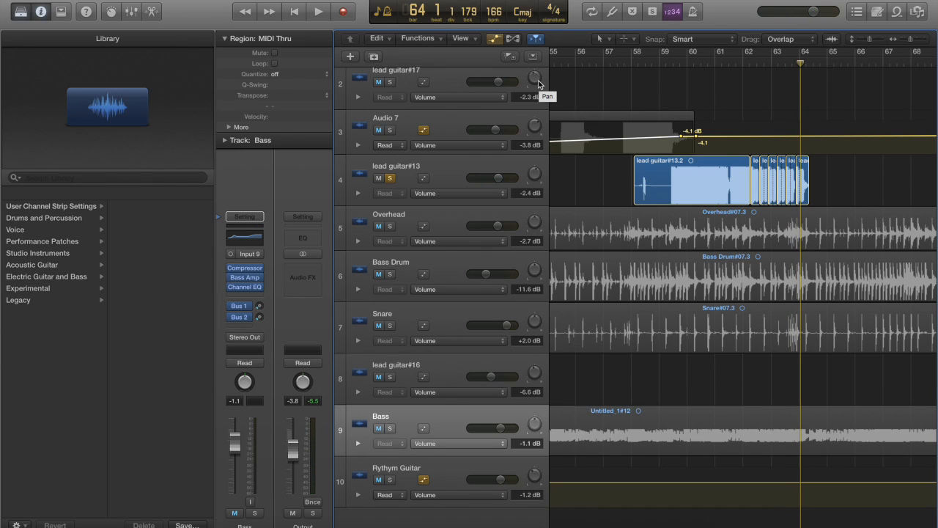
click(389, 178)
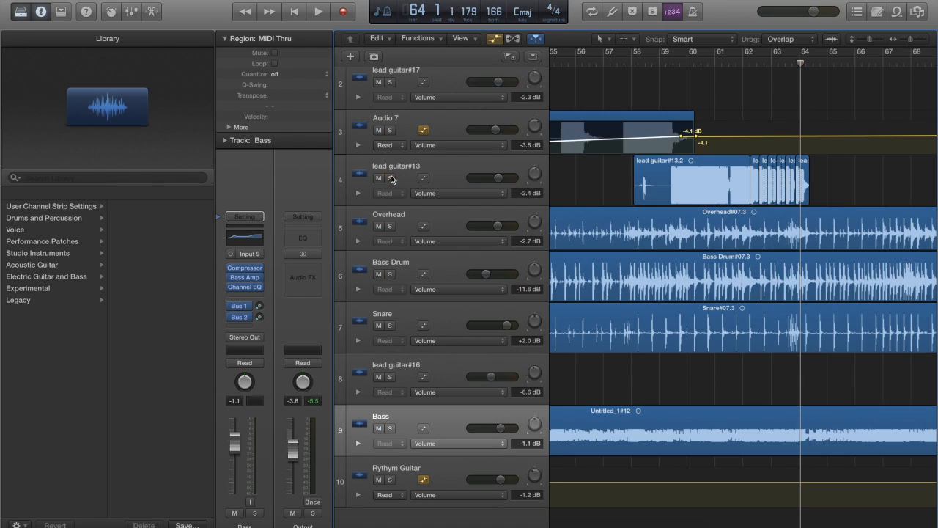
Play back the full mix from bar 62 to about bar 65
click(741, 63)
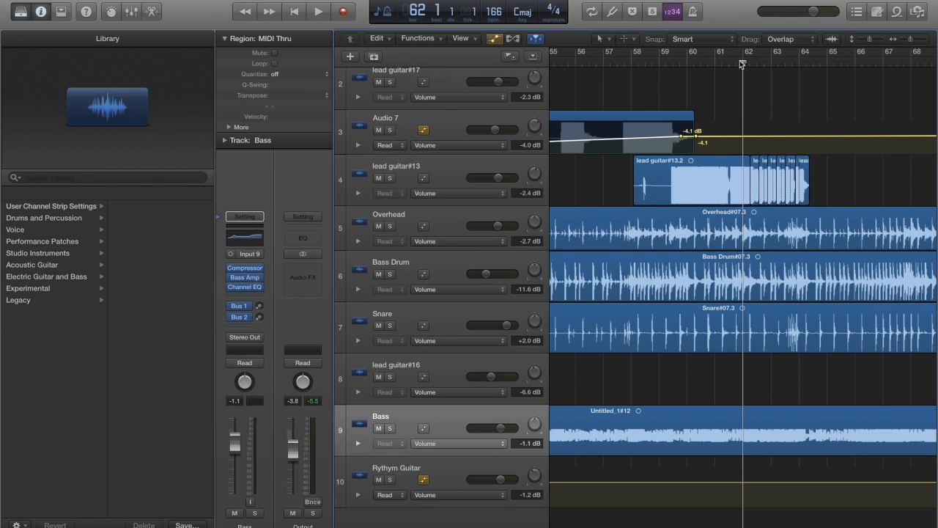
key(space)
key(XF86AudioRaiseVolume)
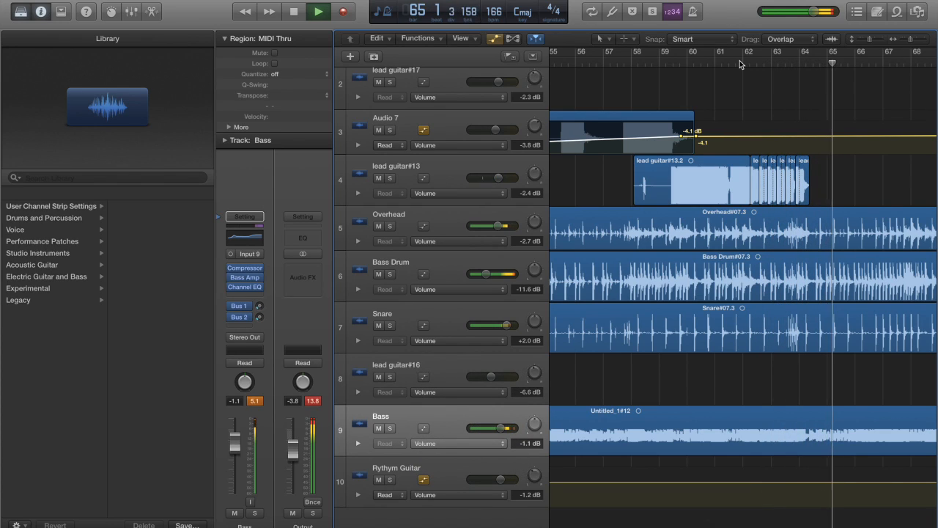
key(space)
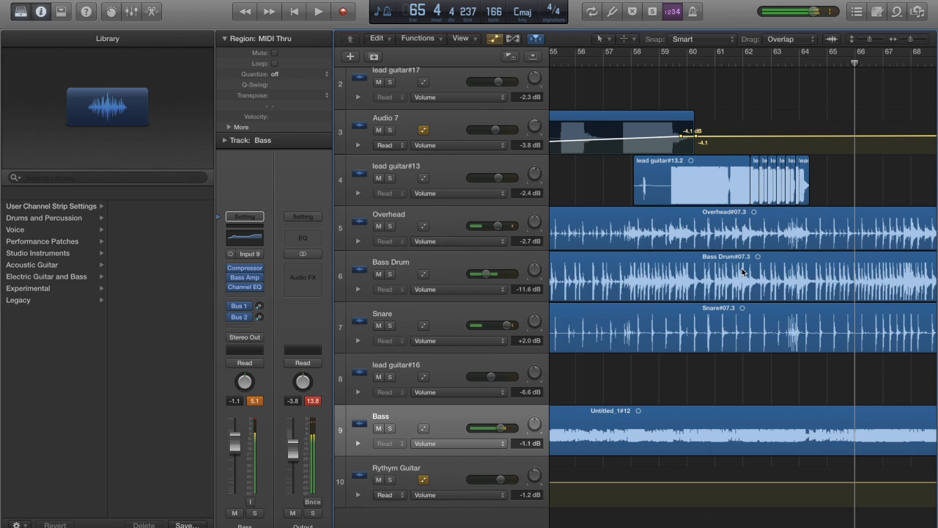
Examine the arrangement of all tracks from about bar 253 to bar 467, including the sample track above lead guitar#17
scroll(742, 273, right, 15)
scroll(743, 273, right, 18)
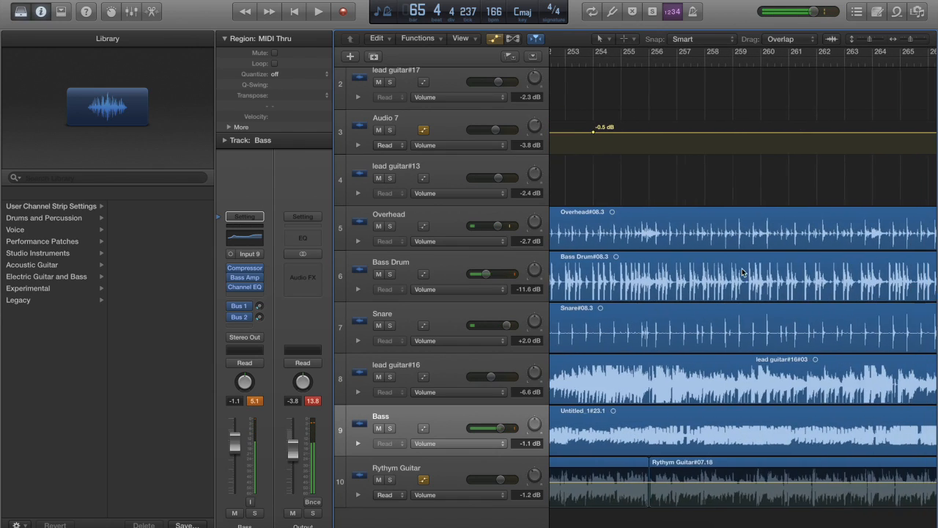
scroll(742, 272, right, 13)
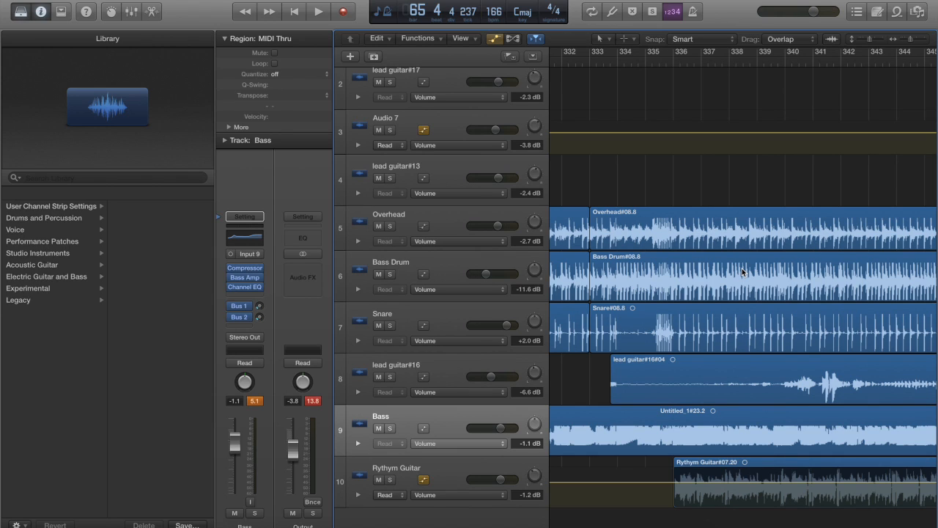
scroll(742, 273, right, 15)
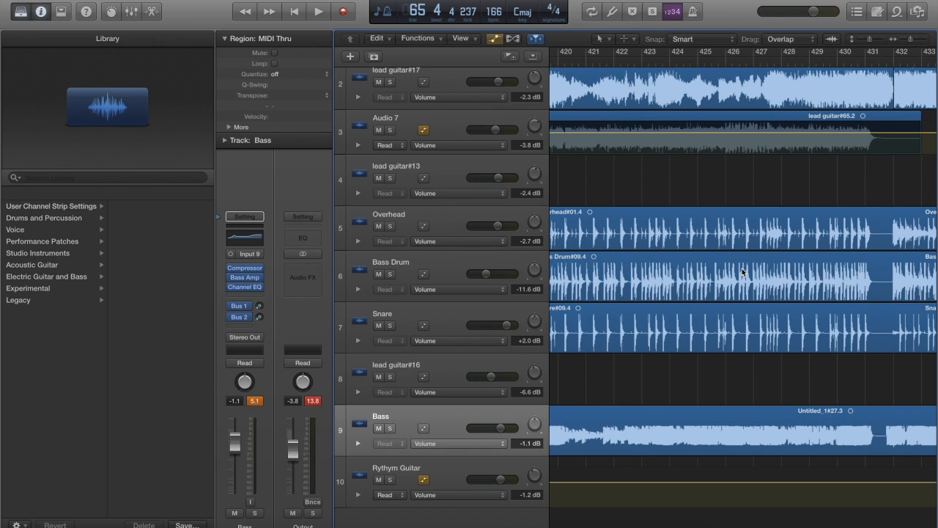
scroll(742, 271, up, 3)
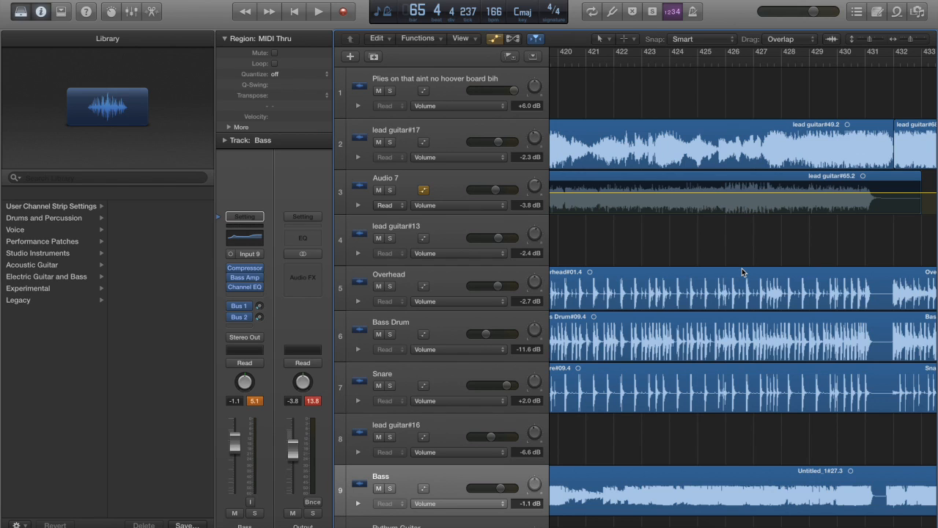
scroll(741, 272, right, 6)
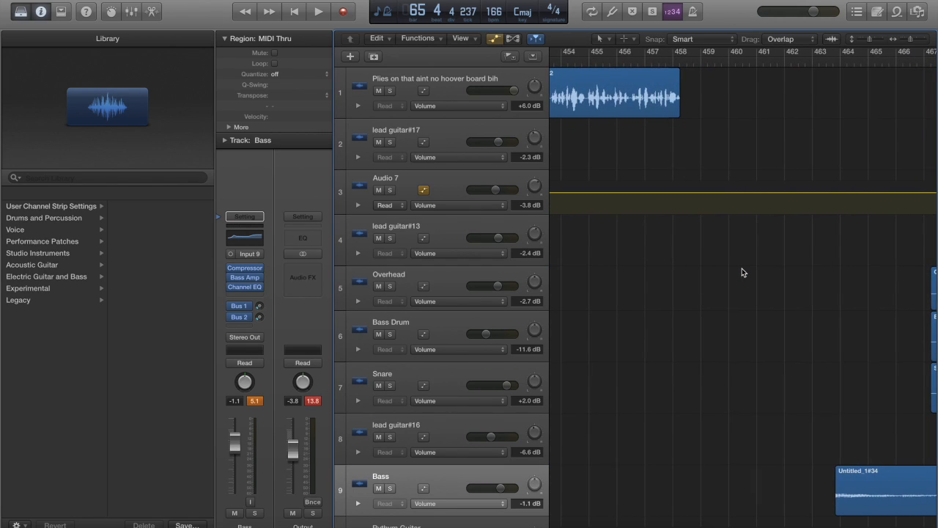
scroll(742, 272, left, 15)
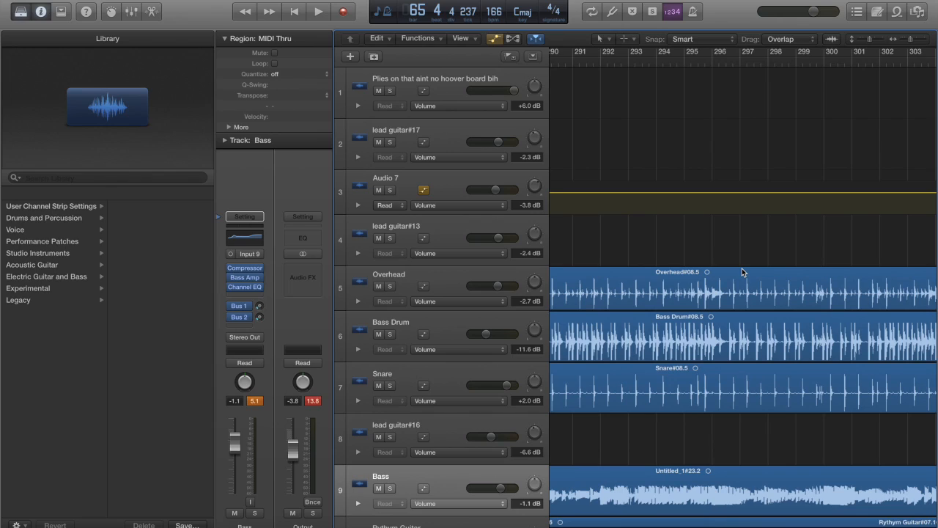
Open the recent project "[My Head] Always [Hurts]" and close the current project
click(92, 0)
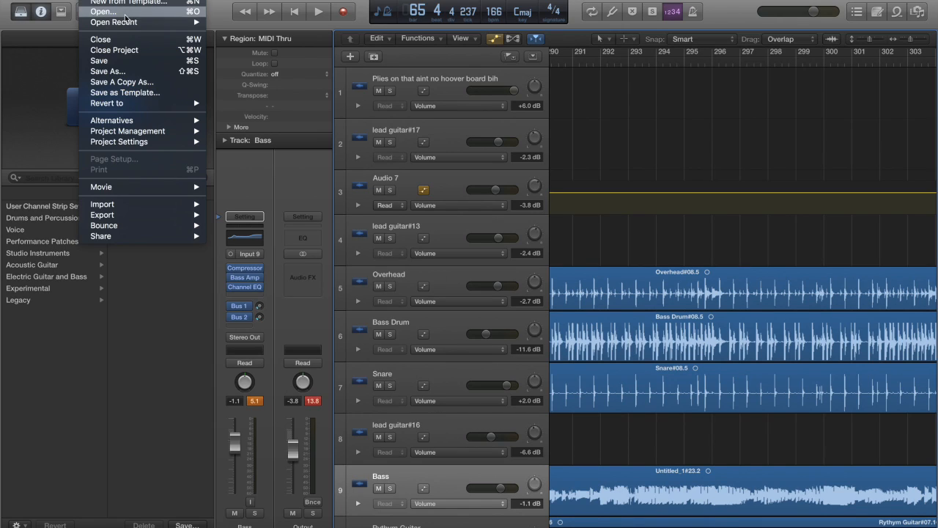
mouse_move(129, 23)
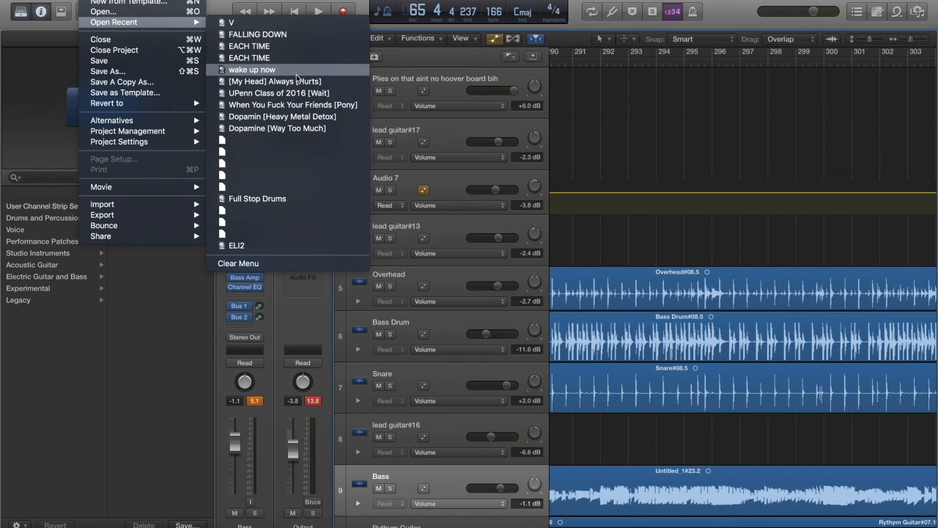
click(293, 82)
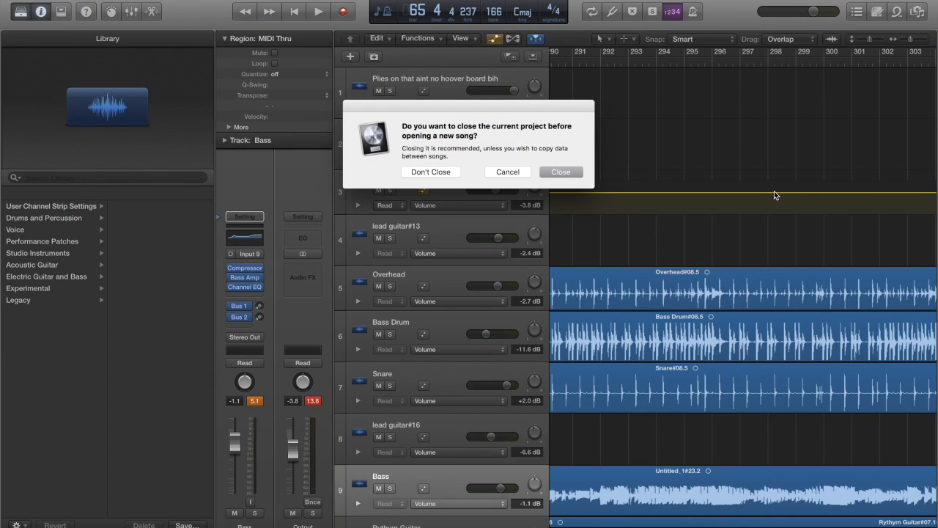
click(569, 176)
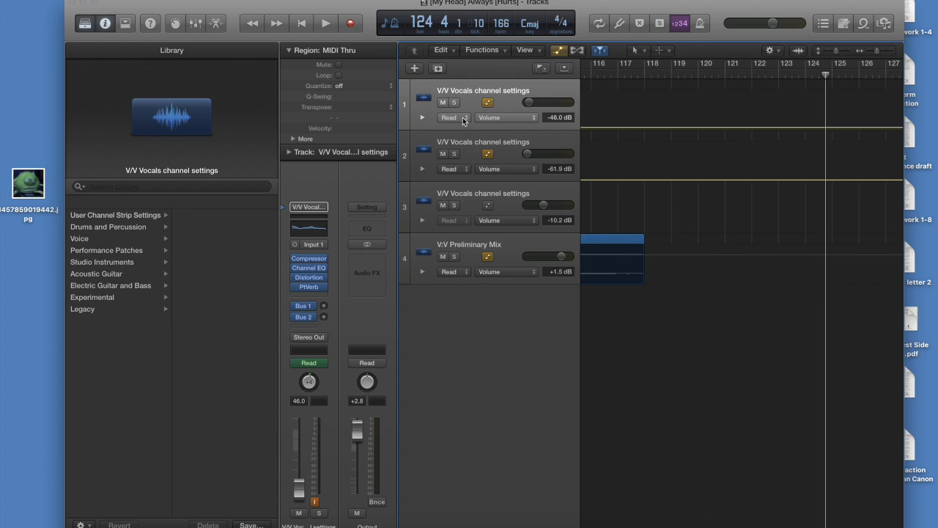
Examine the arrangement of the three vocal tracks and the preliminary mix from bar 1 to about bar 107
scroll(817, 296, left, 20)
scroll(818, 299, right, 20)
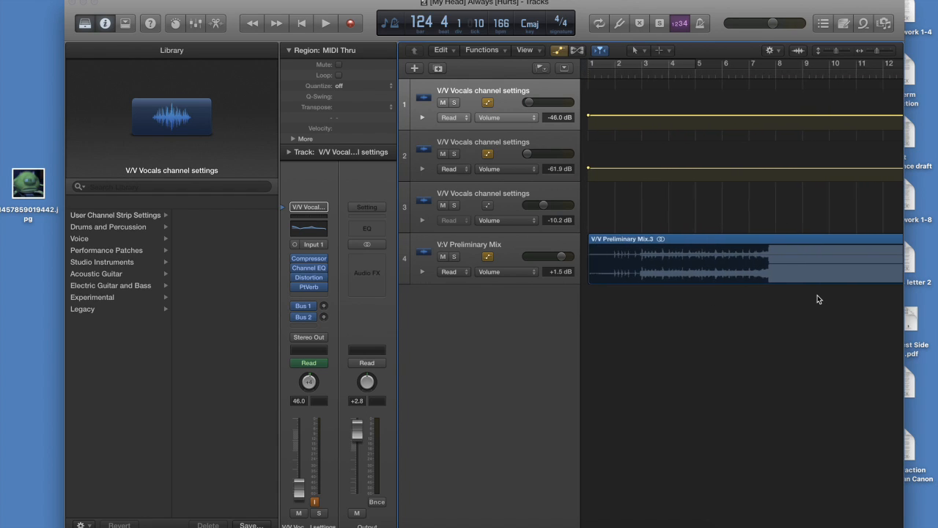
scroll(819, 299, right, 4)
scroll(819, 299, left, 20)
scroll(819, 299, right, 20)
scroll(819, 299, right, 1)
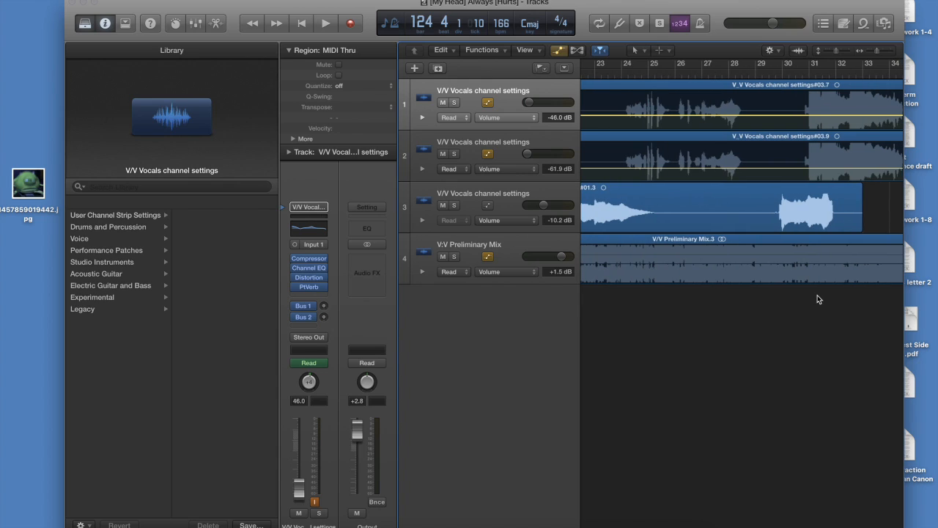
scroll(818, 299, left, 6)
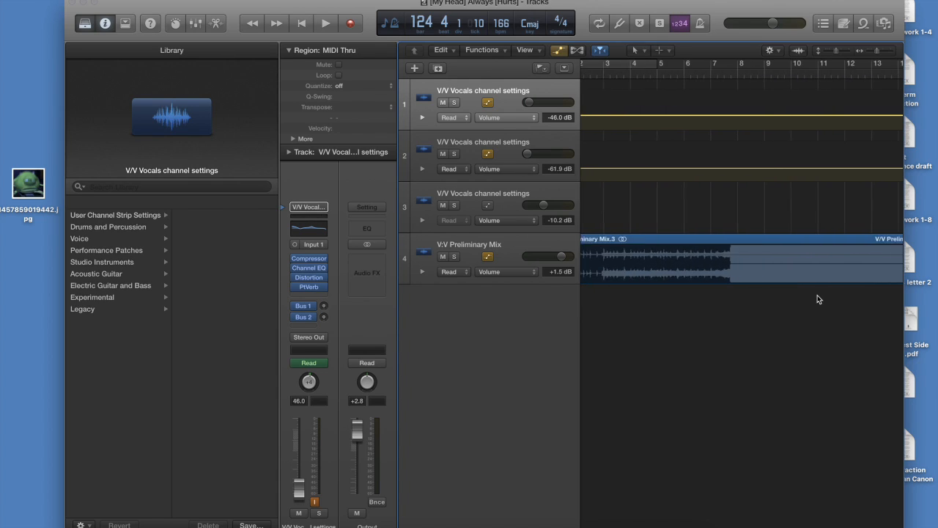
scroll(818, 299, right, 14)
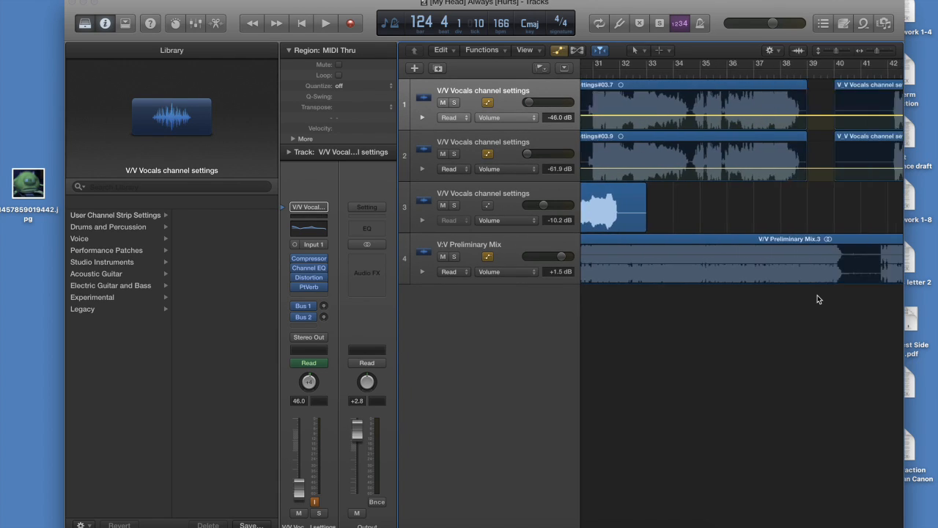
scroll(819, 299, right, 1)
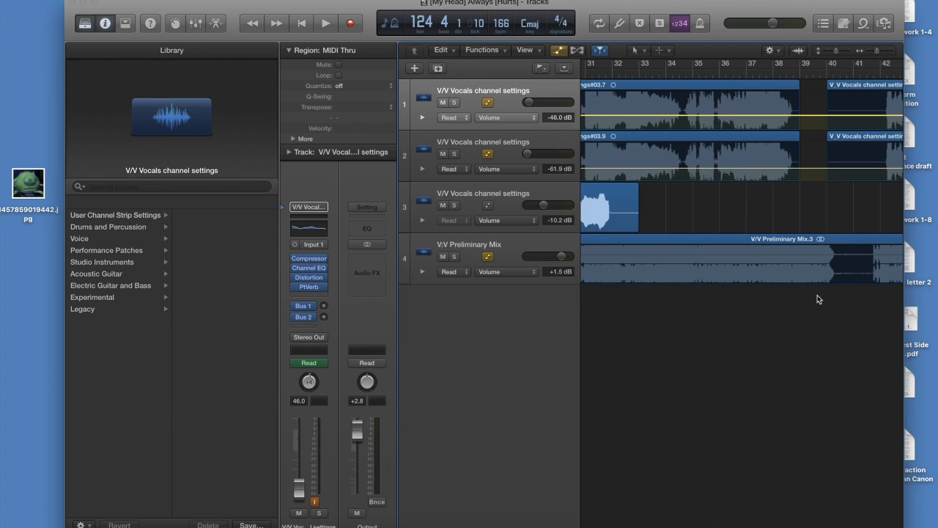
scroll(818, 299, right, 20)
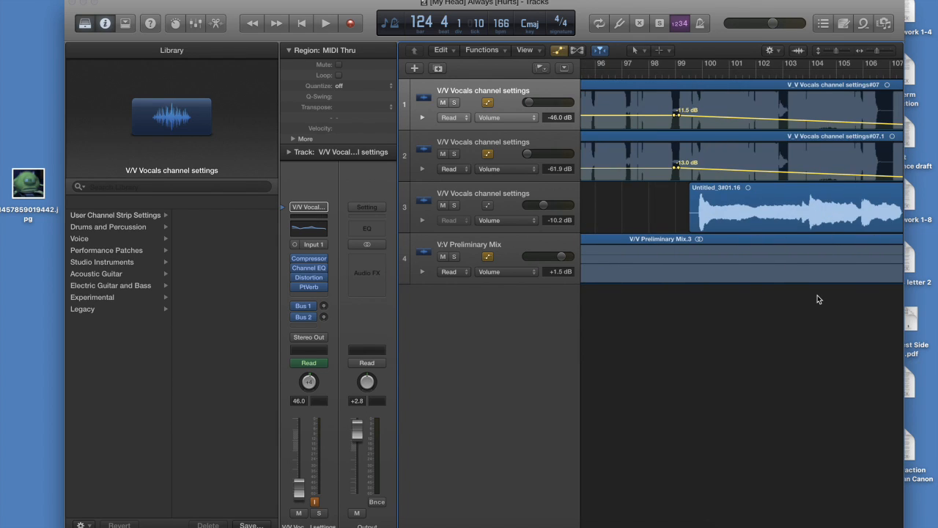
scroll(817, 295, left, 20)
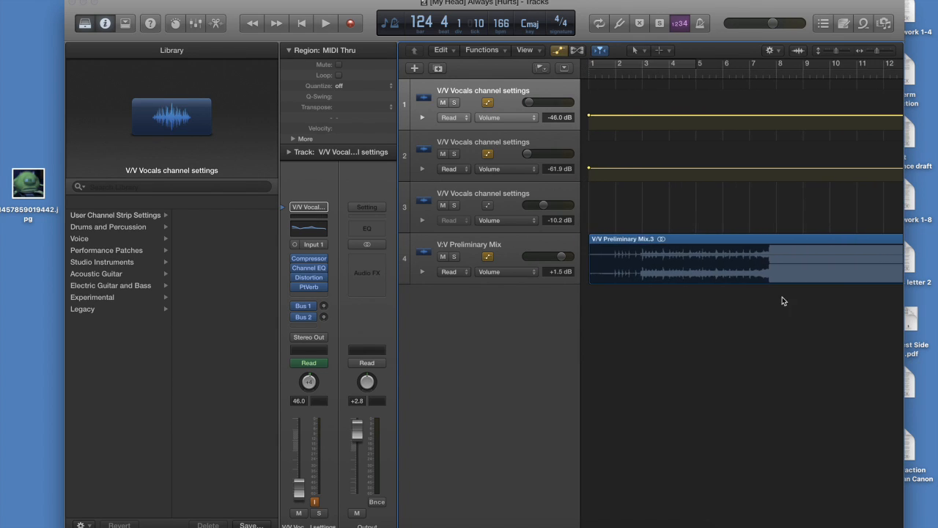
scroll(615, 329, right, 6)
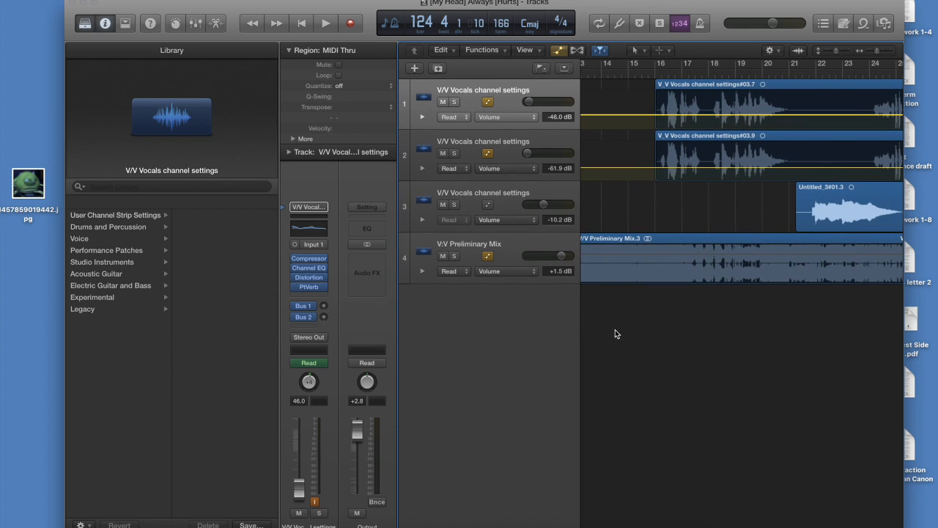
scroll(615, 331, left, 6)
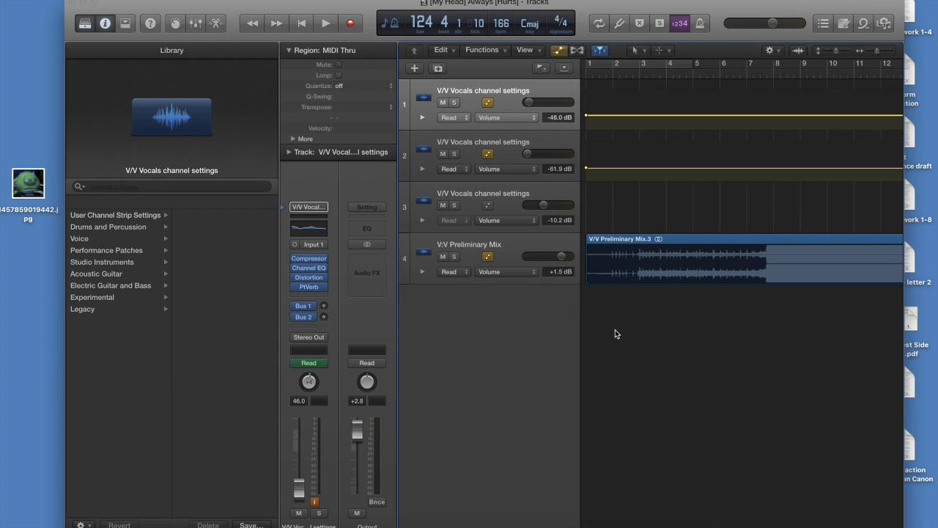
scroll(615, 332, right, 8)
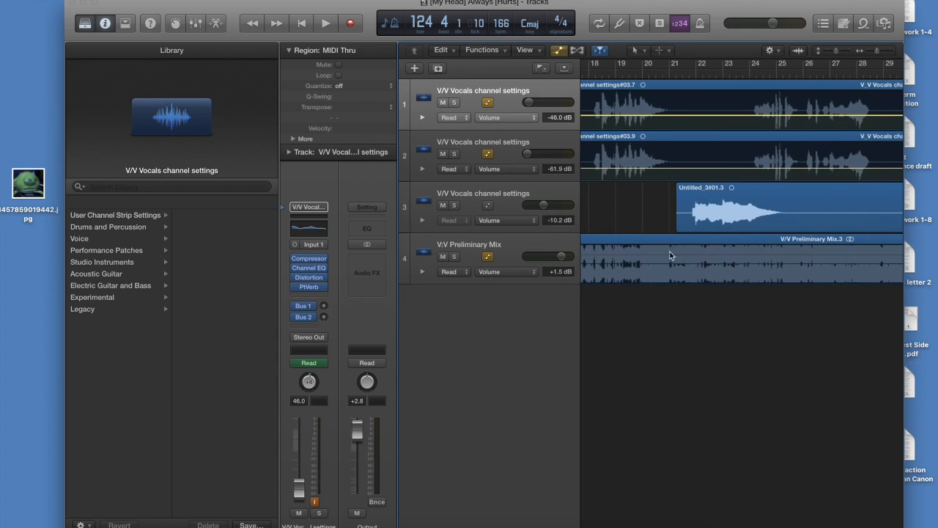
scroll(613, 236, right, 3)
scroll(804, 102, left, 6)
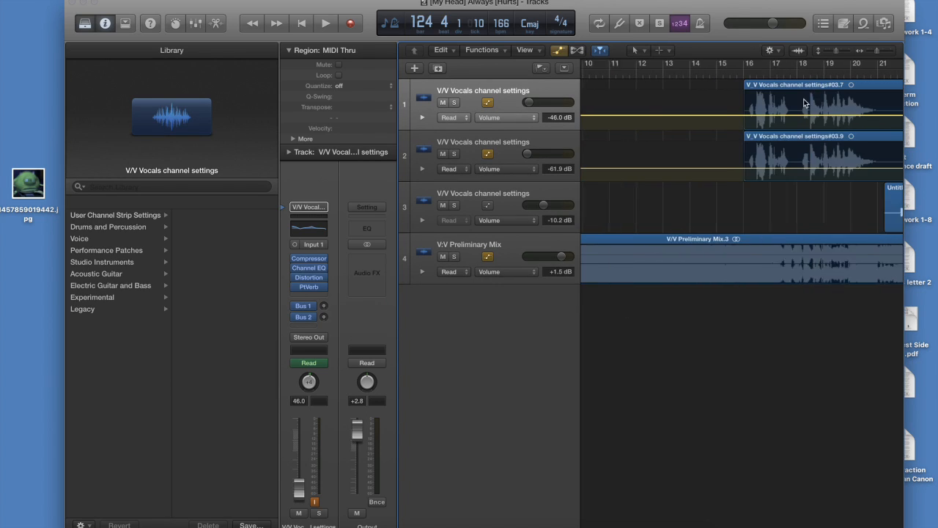
Inspect the Distortion and PlatinumVerb settings of the first vocal track side by side, and close both plug-in windows
click(533, 86)
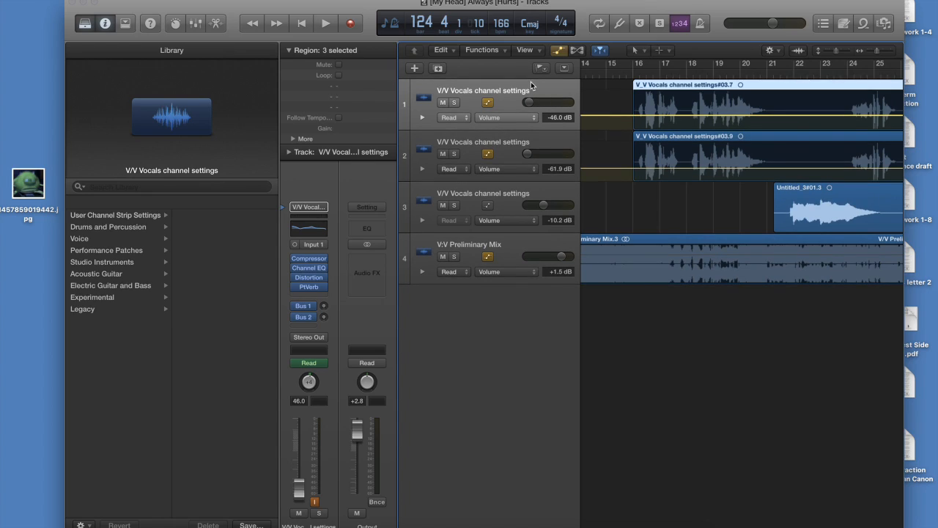
click(309, 277)
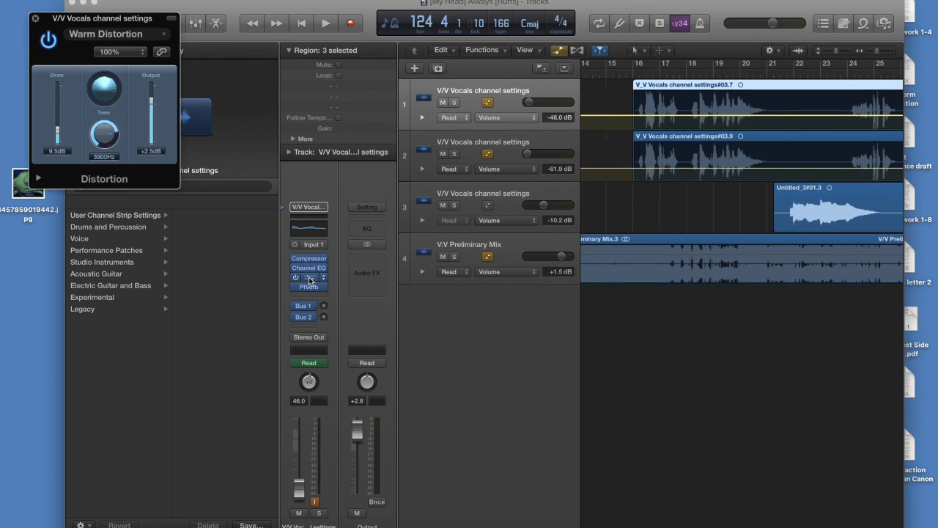
click(309, 287)
drag(163, 28, 341, 16)
drag(120, 22, 635, 38)
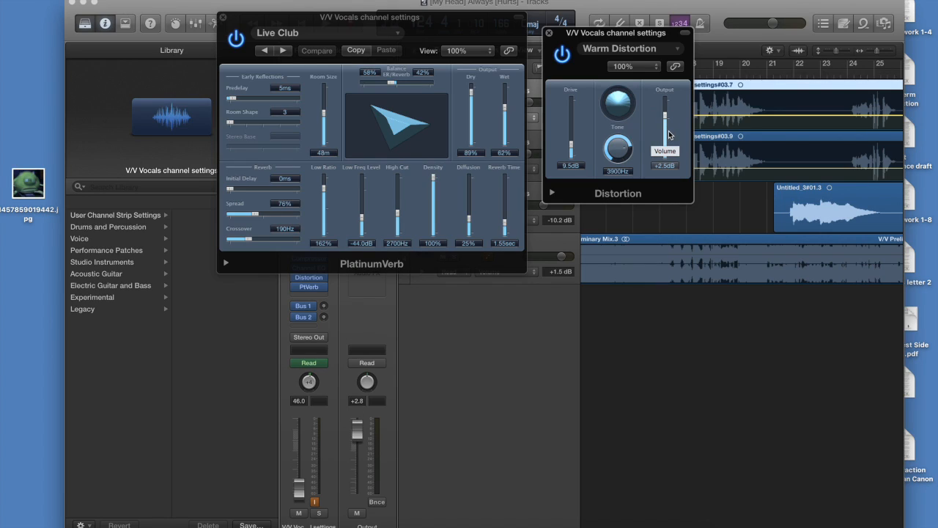
click(361, 53)
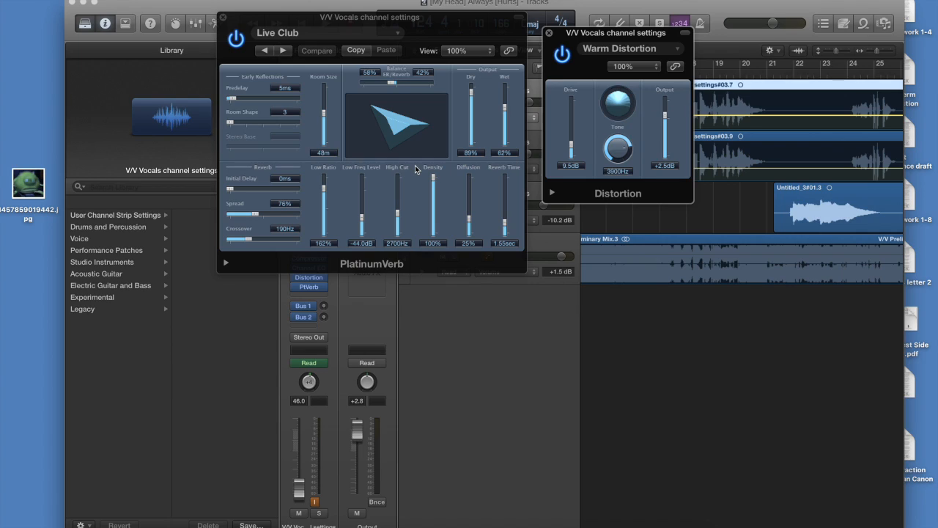
click(223, 17)
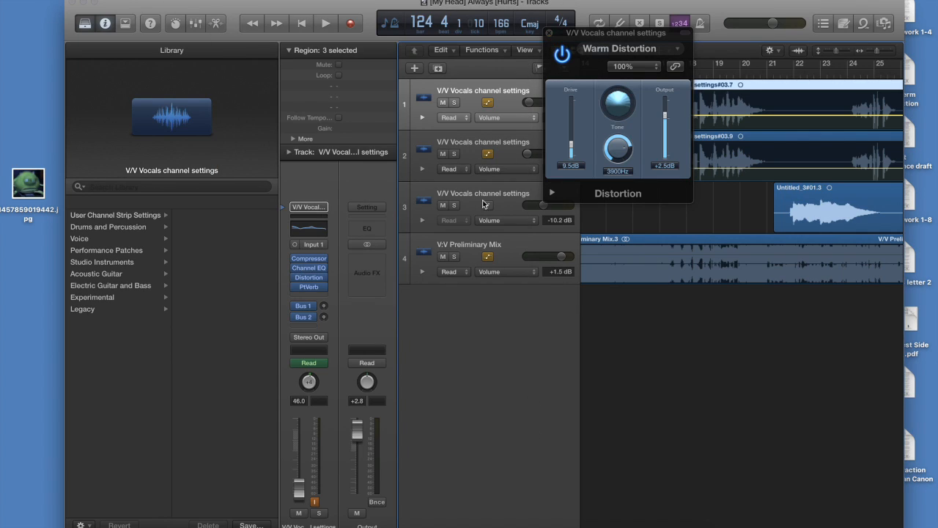
click(545, 41)
click(548, 34)
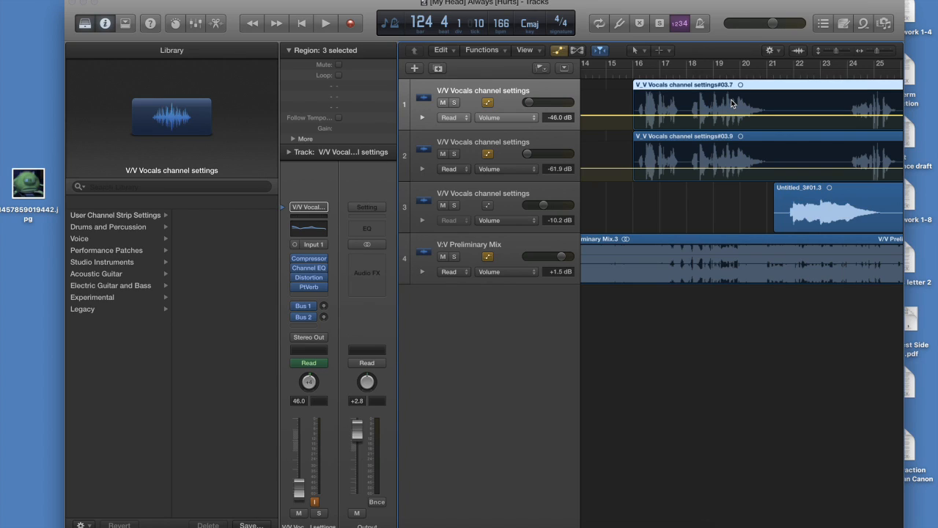
Open the first vocal track's Channel EQ and play the song back from bar 16 to about bar 19
click(309, 229)
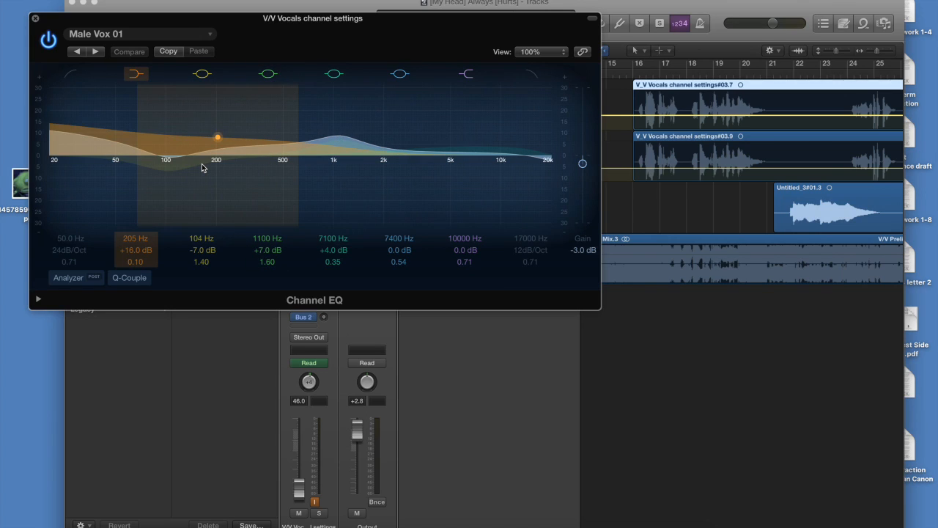
click(635, 72)
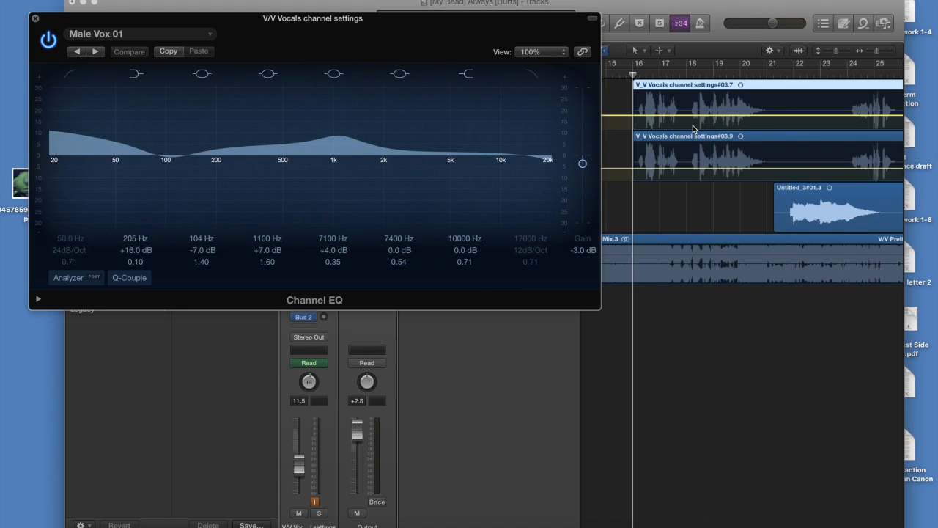
key(space)
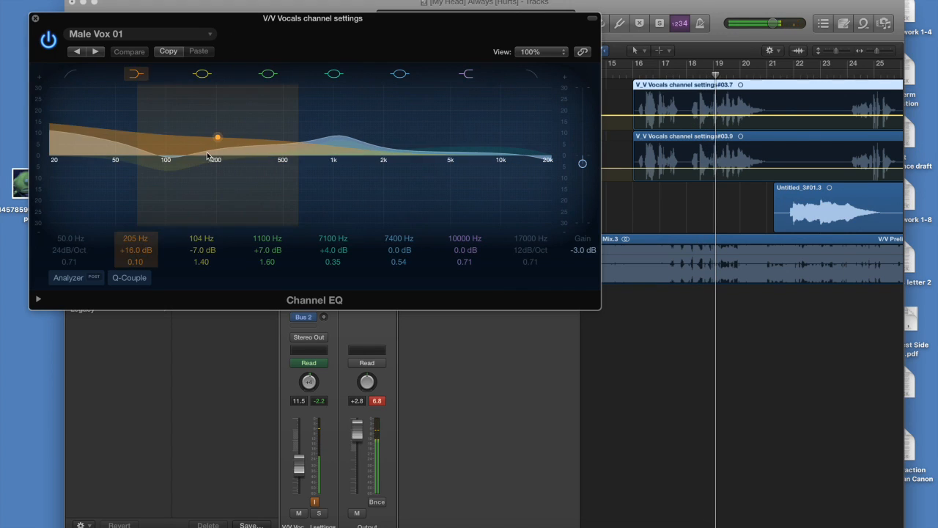
Exaggerate the vocal's Channel EQ with -15.5 dB at 85 Hz and +24 dB at 2400 Hz, and play it back from about bar 19
drag(107, 126, 95, 143)
drag(393, 147, 435, 117)
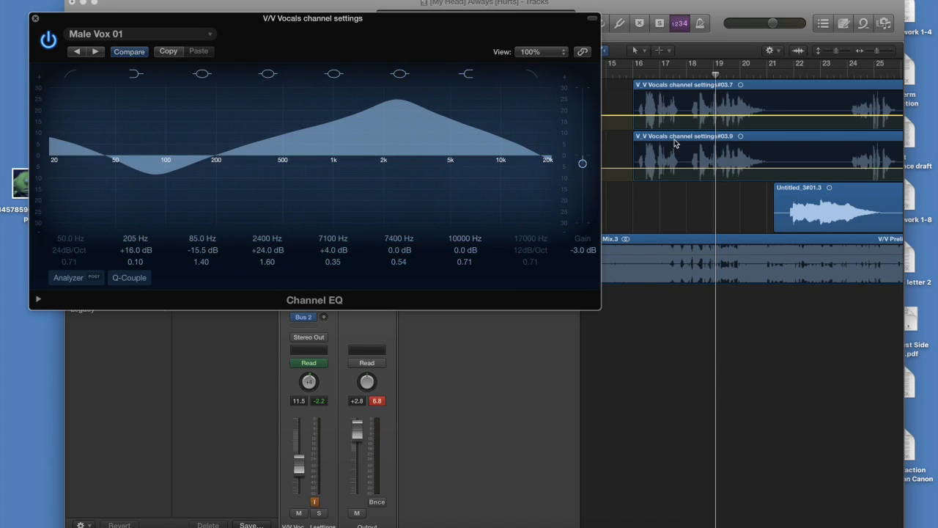
key(space)
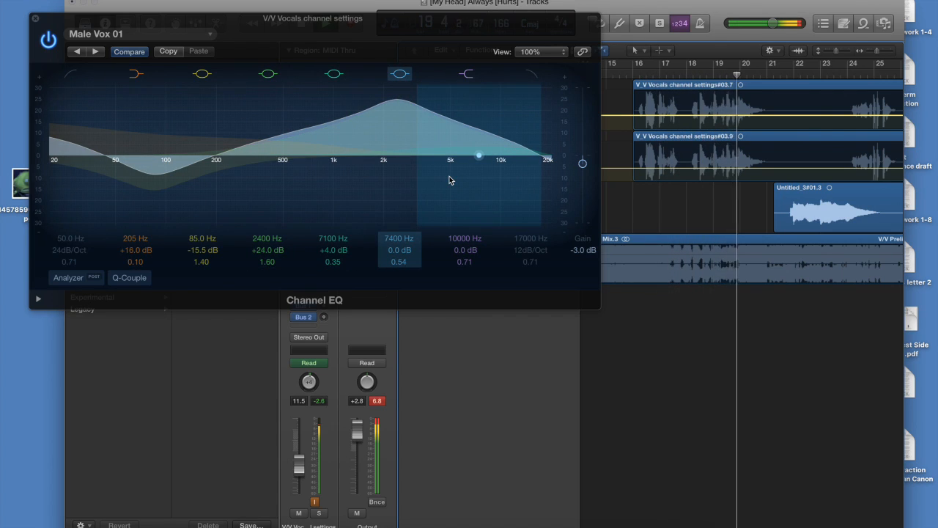
key(space)
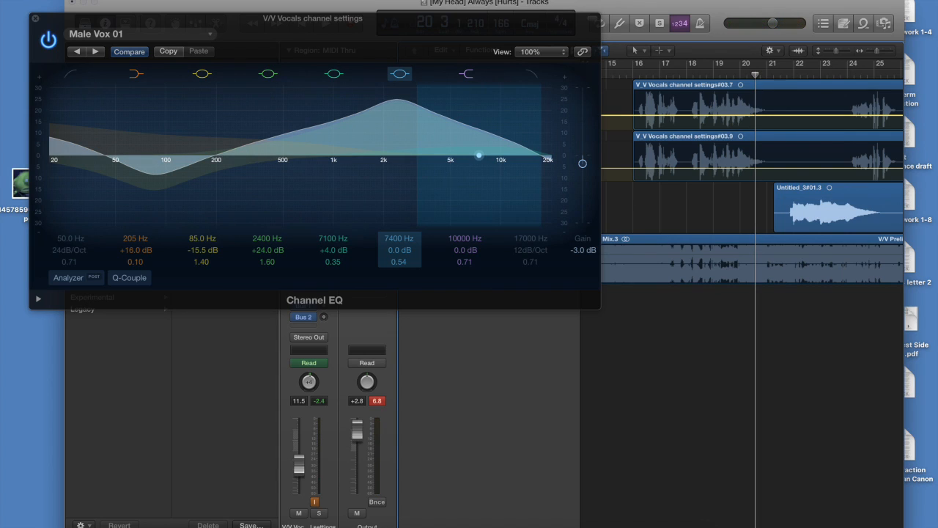
Set the vocal's Channel EQ bands to +6.5 dB at 2600 Hz and -4.5 dB at 81 Hz, and close the EQ
drag(392, 106, 399, 147)
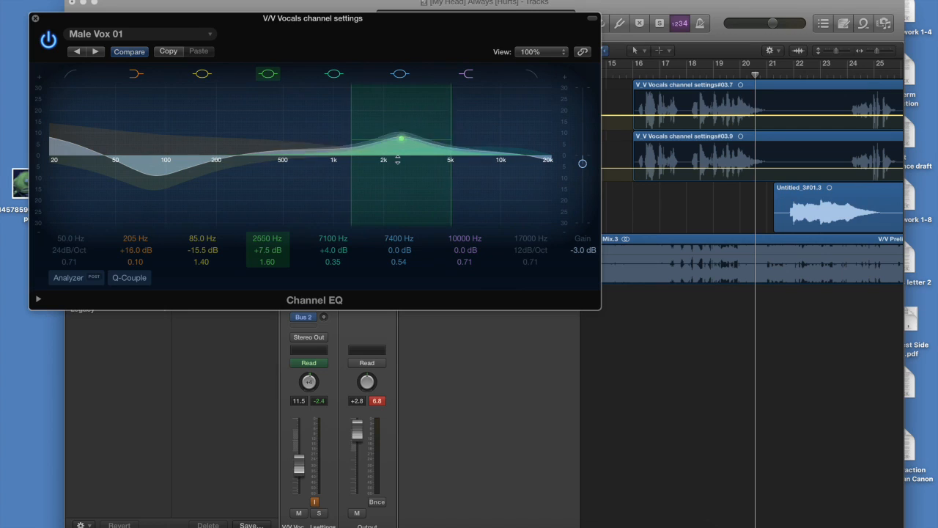
drag(149, 180, 146, 151)
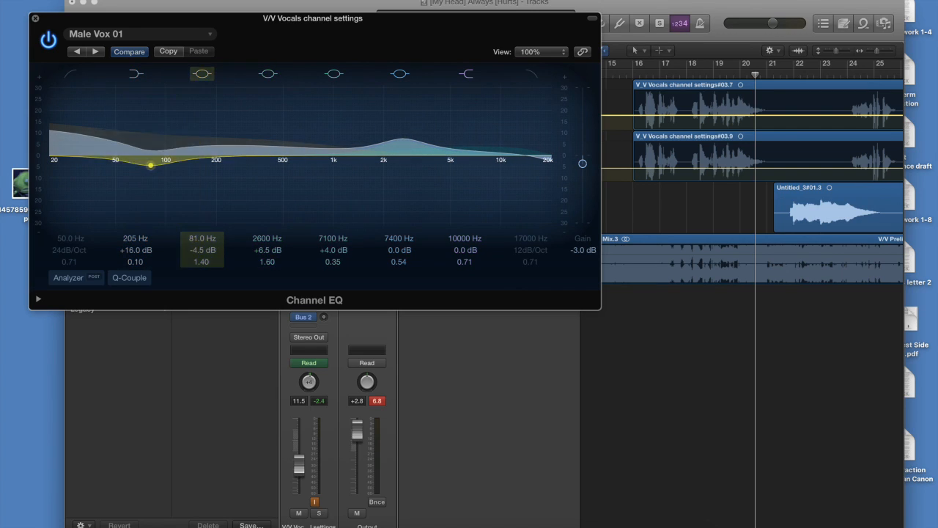
click(34, 18)
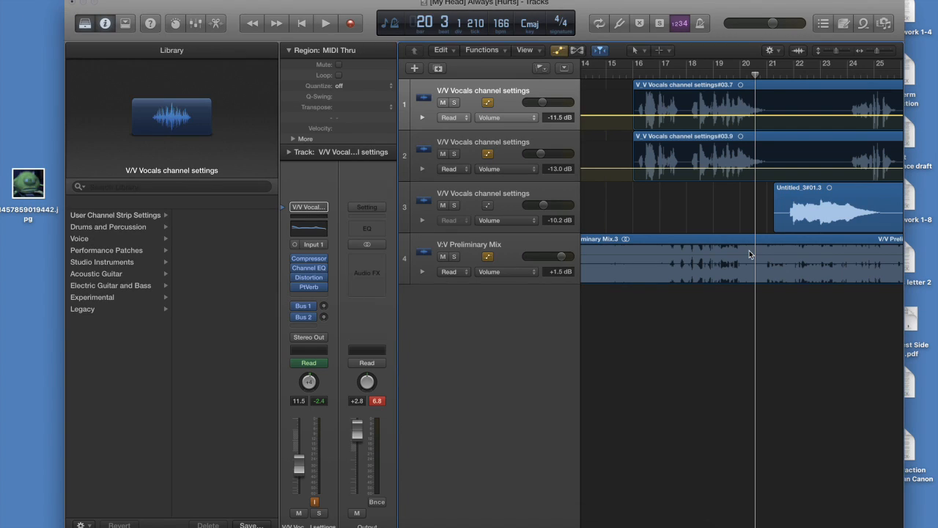
Examine how the third vocal track's regions line up with the two doubled vocal tracks between bar 1 and about bar 87
scroll(722, 212, right, 2)
scroll(722, 212, left, 2)
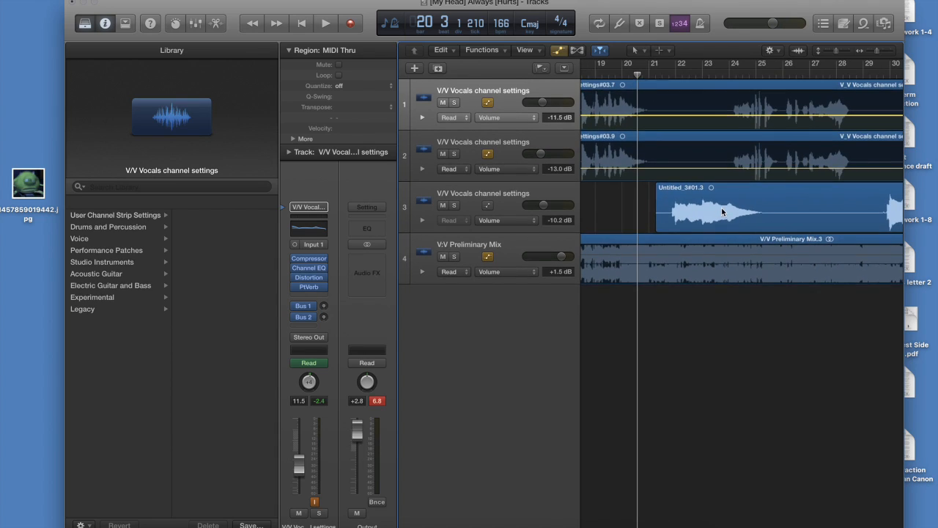
scroll(721, 212, right, 3)
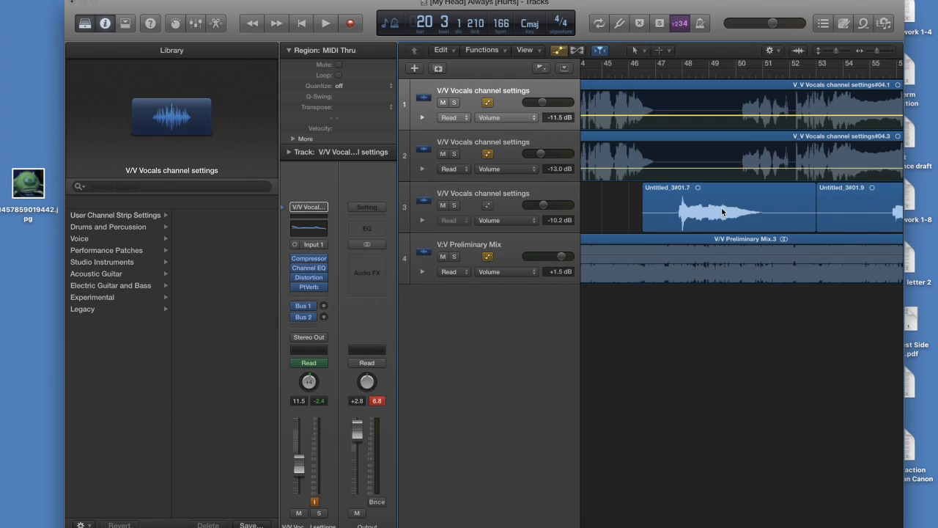
scroll(721, 211, left, 15)
scroll(721, 212, right, 20)
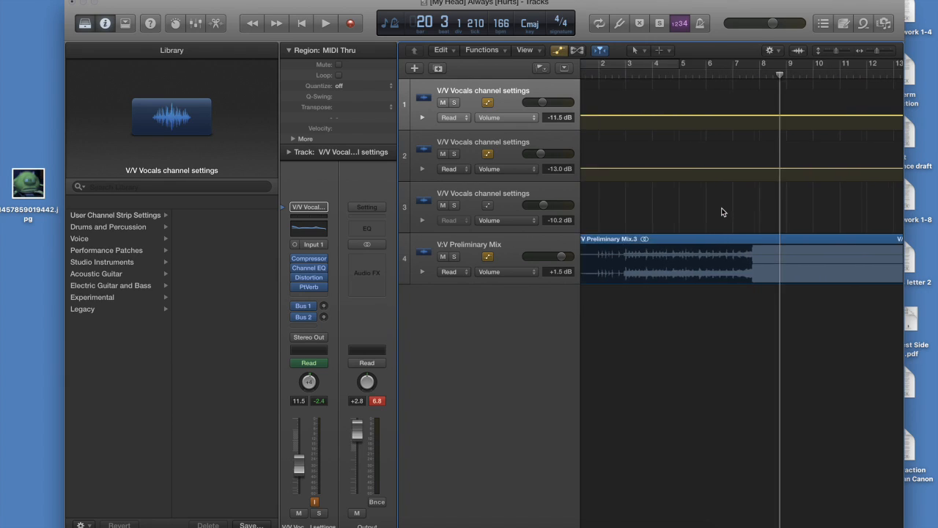
scroll(721, 212, left, 20)
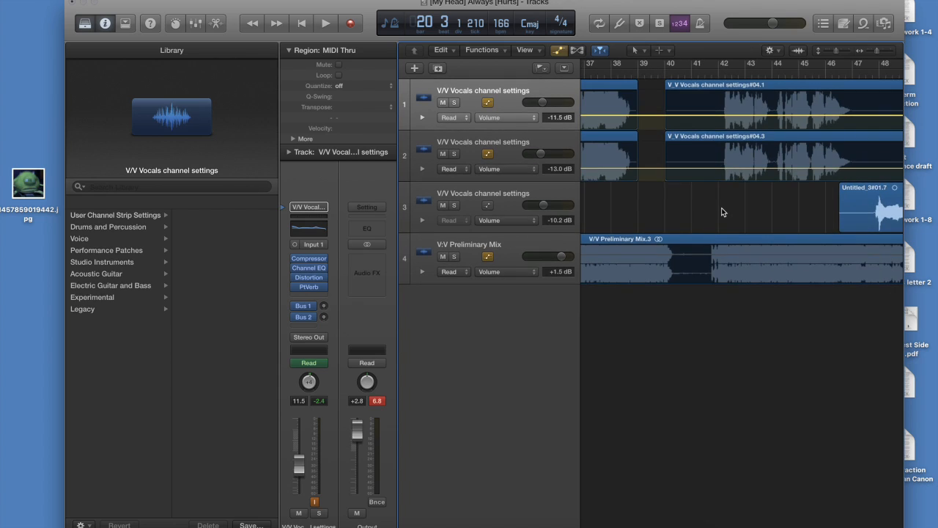
scroll(721, 212, left, 15)
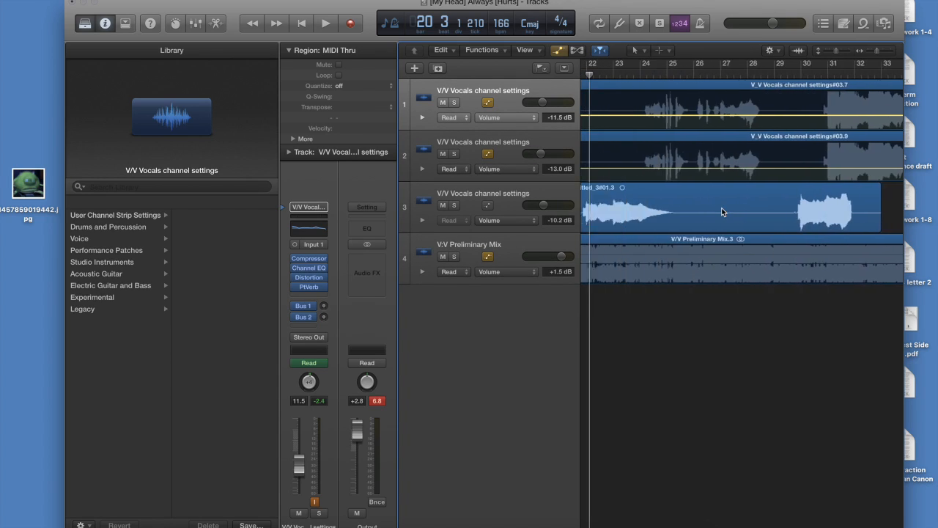
scroll(721, 211, left, 5)
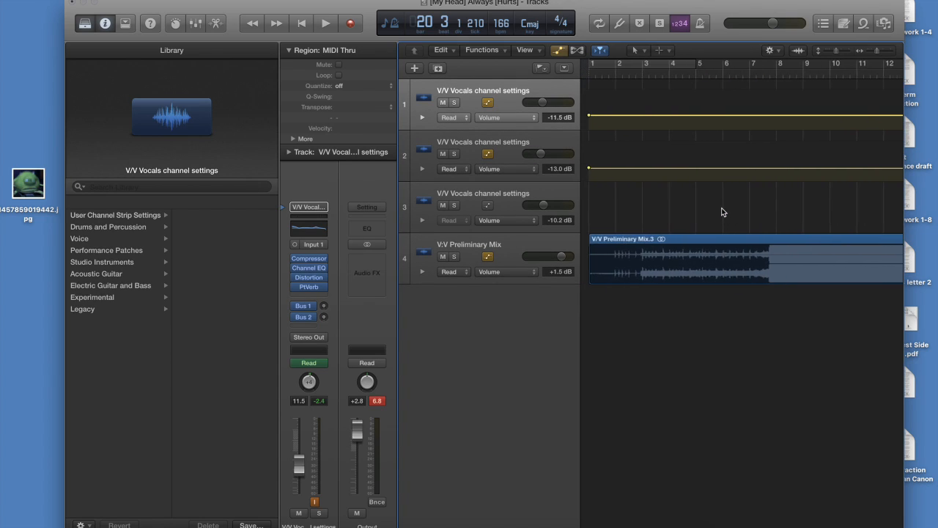
scroll(721, 211, right, 20)
scroll(721, 211, left, 20)
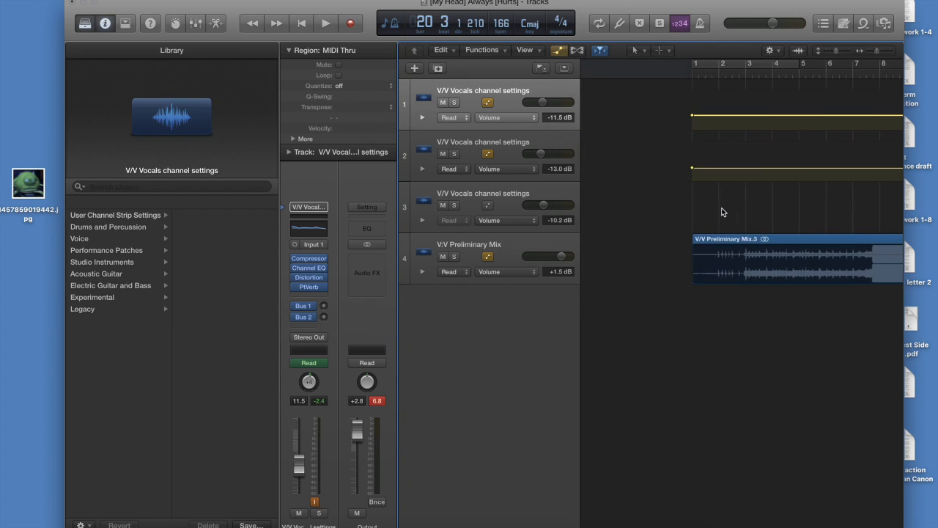
scroll(721, 212, right, 20)
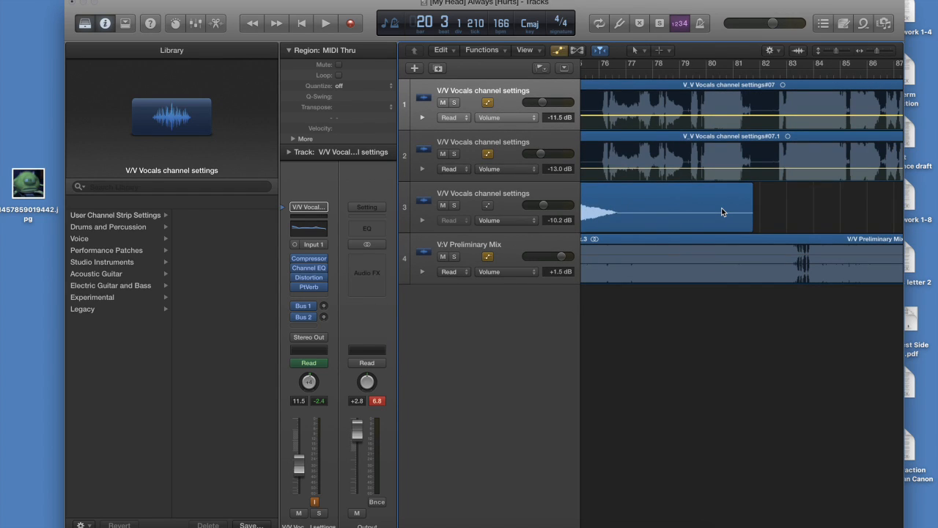
scroll(721, 212, left, 20)
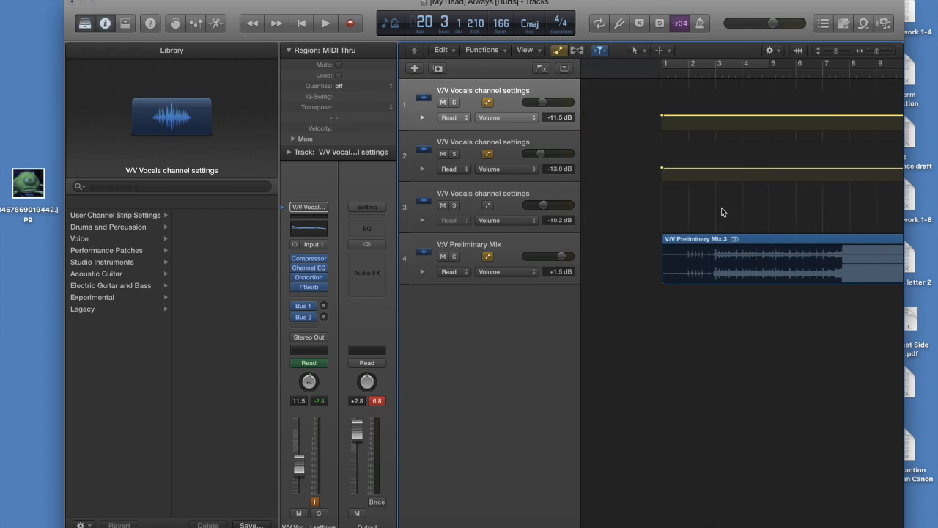
scroll(721, 212, right, 10)
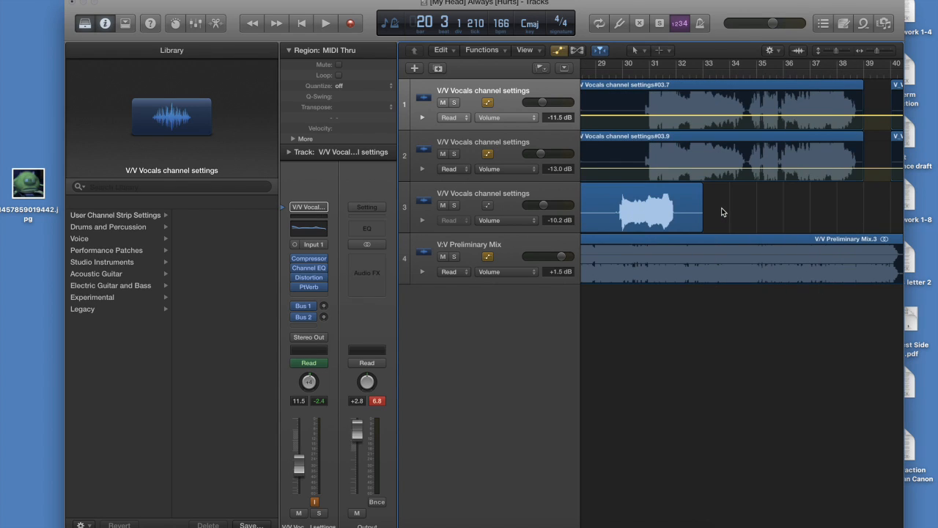